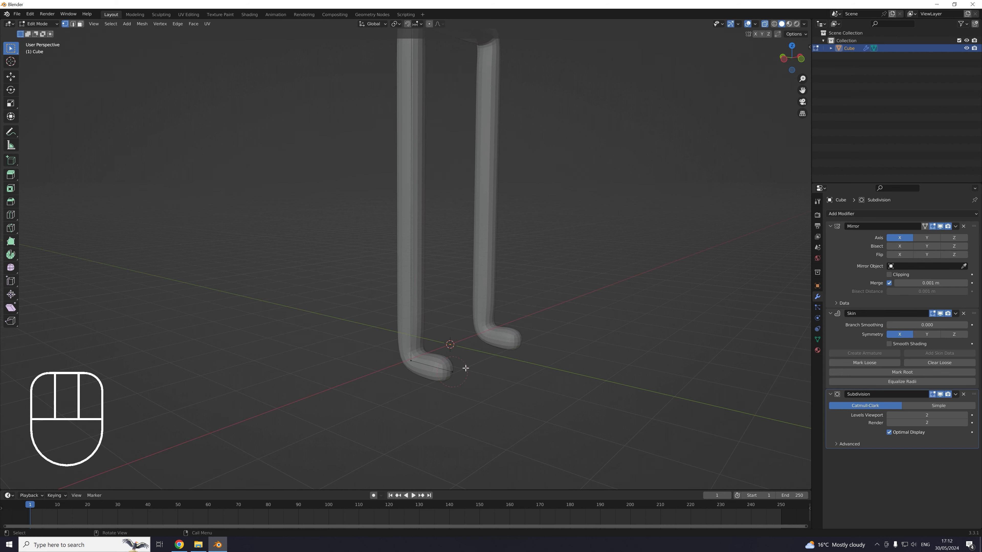
# - Mark the vertex at the centre of the pelvis as the root of the skin
pyautogui.moveTo(462, 366); pyautogui.dragTo(449, 188, button='middle')
pyautogui.click(441, 176)
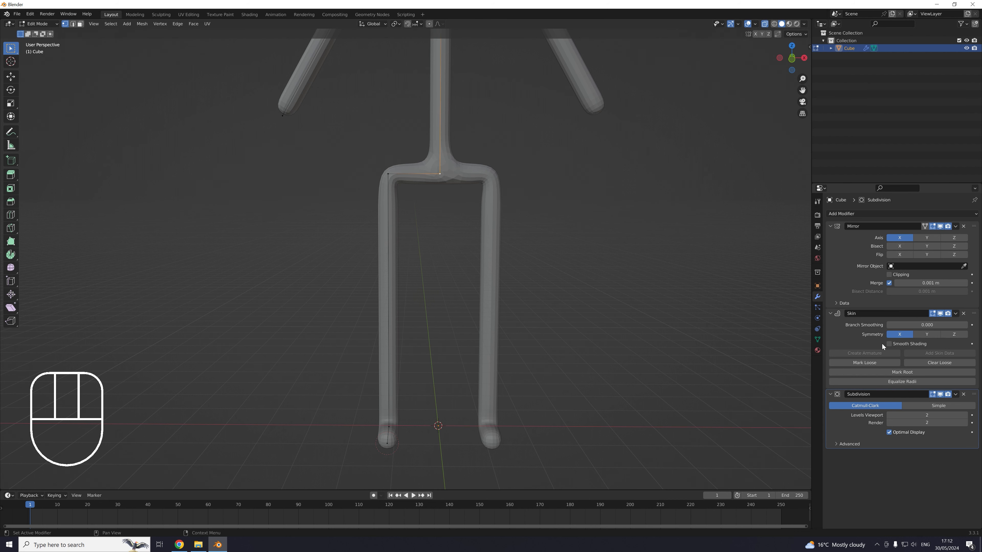
pyautogui.click(913, 372)
# - Enlarge the skin radius around the central pelvis vertex to a little over four times its size
pyautogui.scroll(-4, 427, 157)
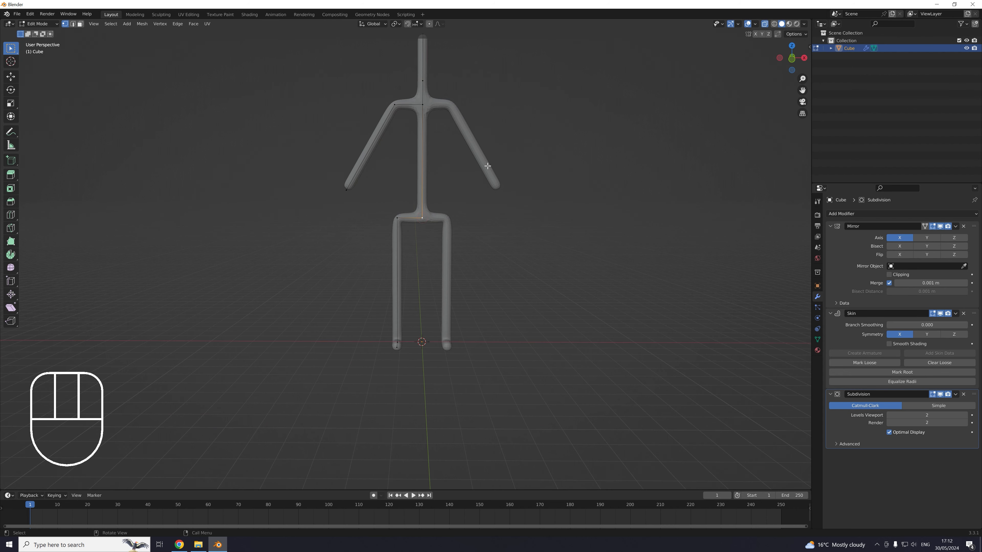
pyautogui.moveTo(479, 169); pyautogui.dragTo(458, 187, button='middle')
pyautogui.scroll(1, 449, 205)
pyautogui.keyDown('shift'); pyautogui.moveTo(418, 215); pyautogui.dragTo(468, 241, button='middle'); pyautogui.keyUp('shift')
pyautogui.scroll(1, 461, 240)
pyautogui.scroll(-1, 463, 231)
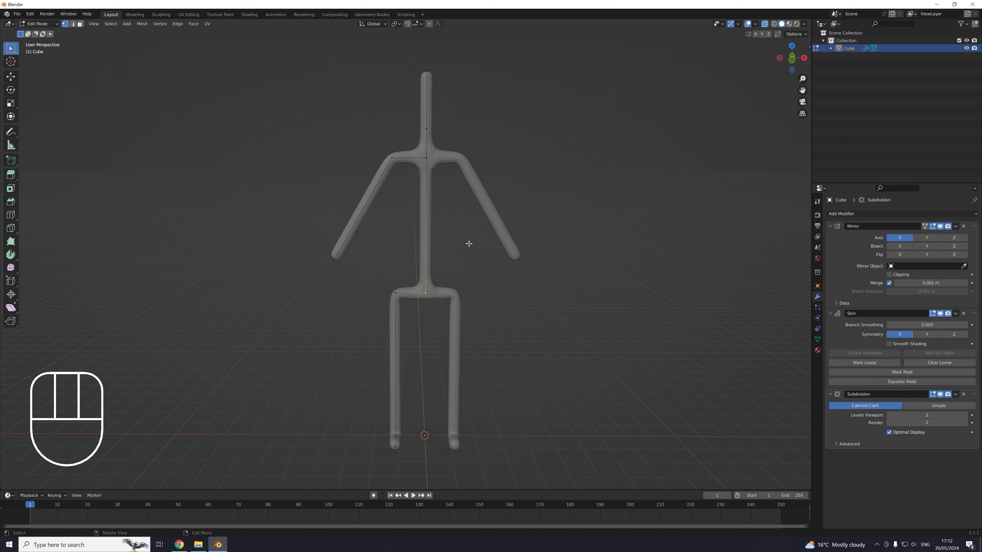
pyautogui.hotkey('ctrl', 'a')
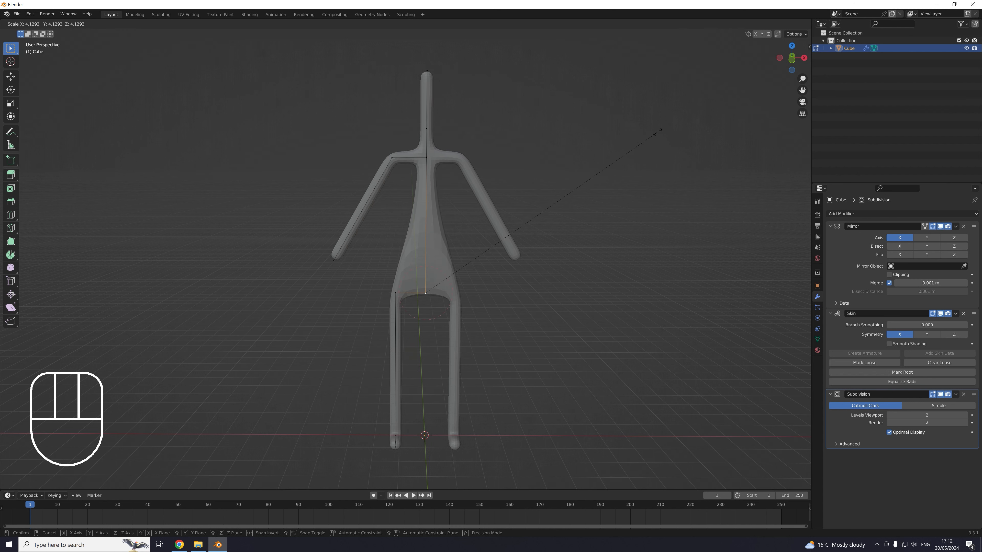
pyautogui.click(679, 120)
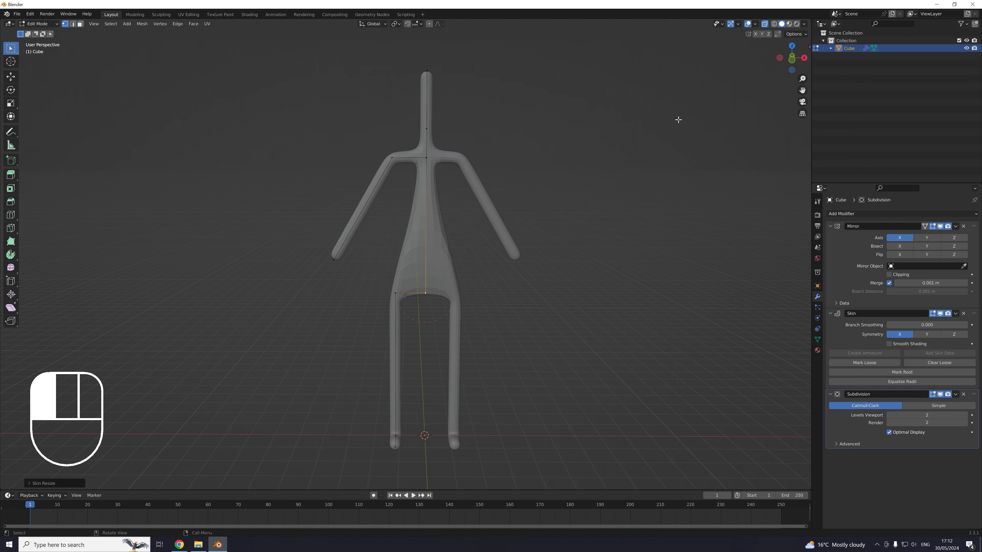
# - Enlarge the skin radius around the central chest vertex by a factor of about 4.4
pyautogui.moveTo(423, 275)
pyautogui.mouseDown(button='middle')
pyautogui.moveTo(380, 277)
pyautogui.moveTo(434, 266)
pyautogui.mouseUp(button='middle')
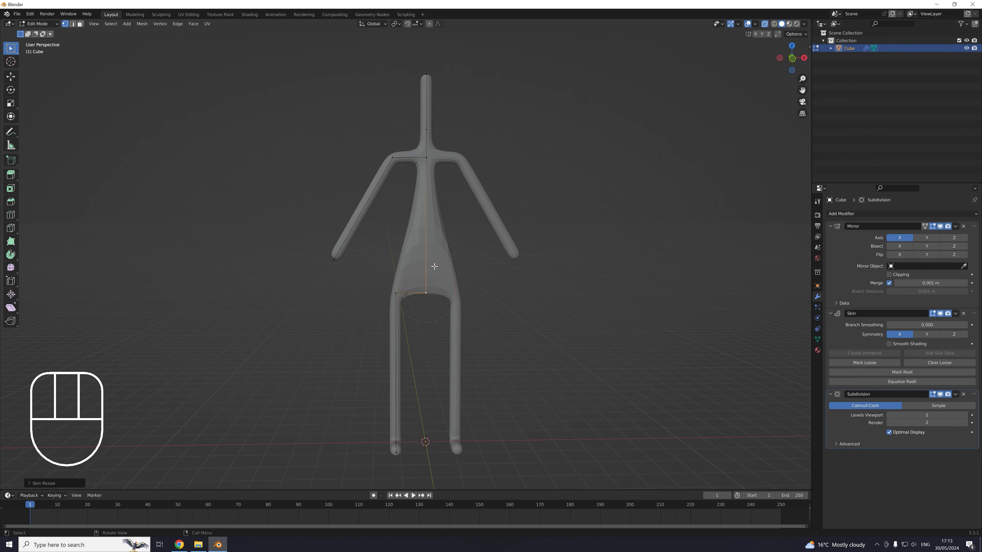
pyautogui.click(427, 157)
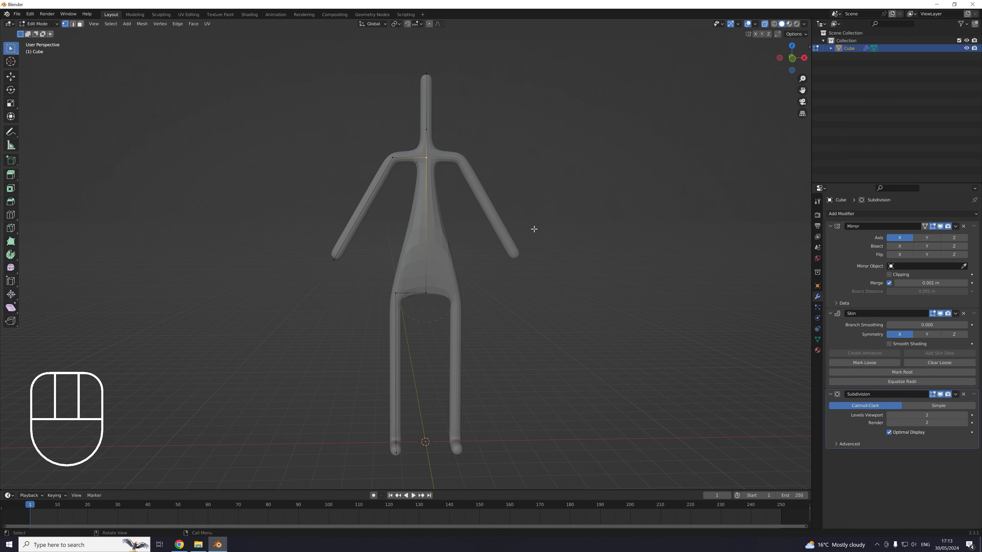
pyautogui.hotkey('ctrl', 'a')
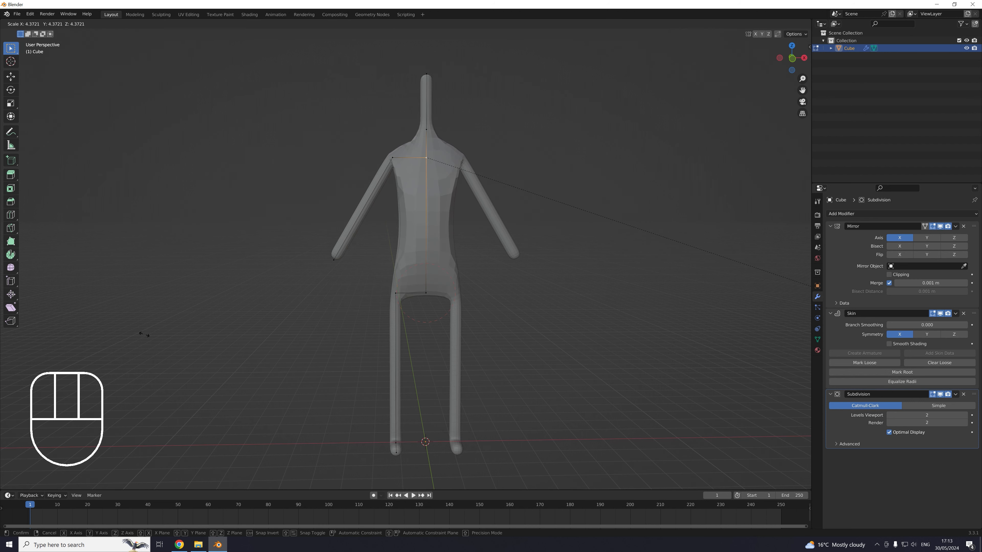
pyautogui.click(128, 324)
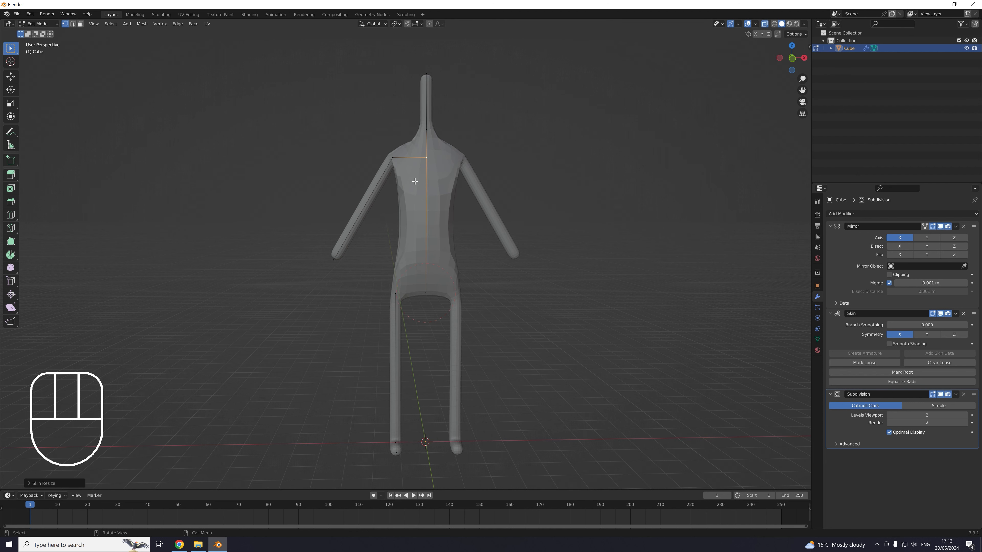
# - Enlarge the skin at the shoulder vertex to over twice its size, and shrink it at the chest vertex by a factor of about 0.89
pyautogui.click(393, 158)
pyautogui.hotkey('ctrl', 'a')
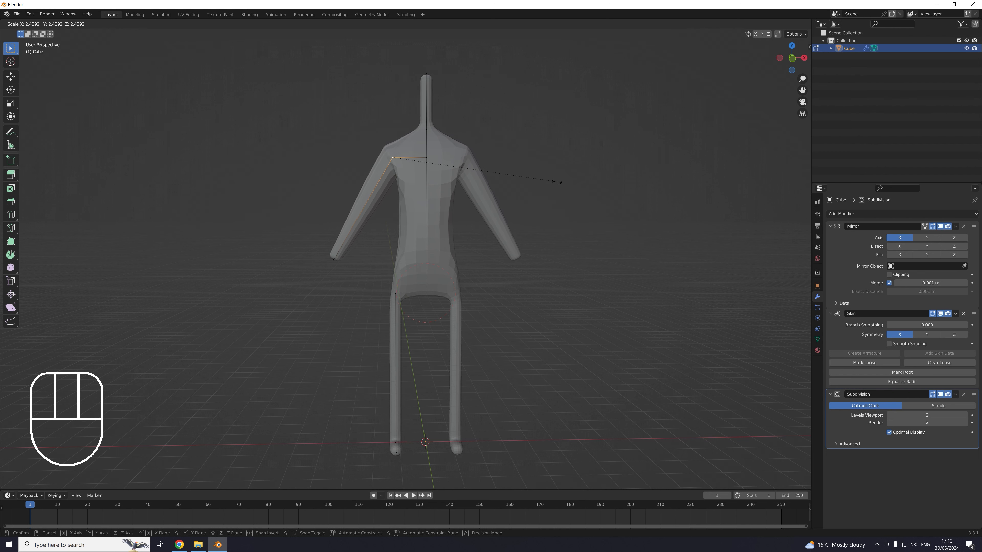
pyautogui.click(533, 179)
pyautogui.click(432, 162)
pyautogui.hotkey('ctrl', 'a')
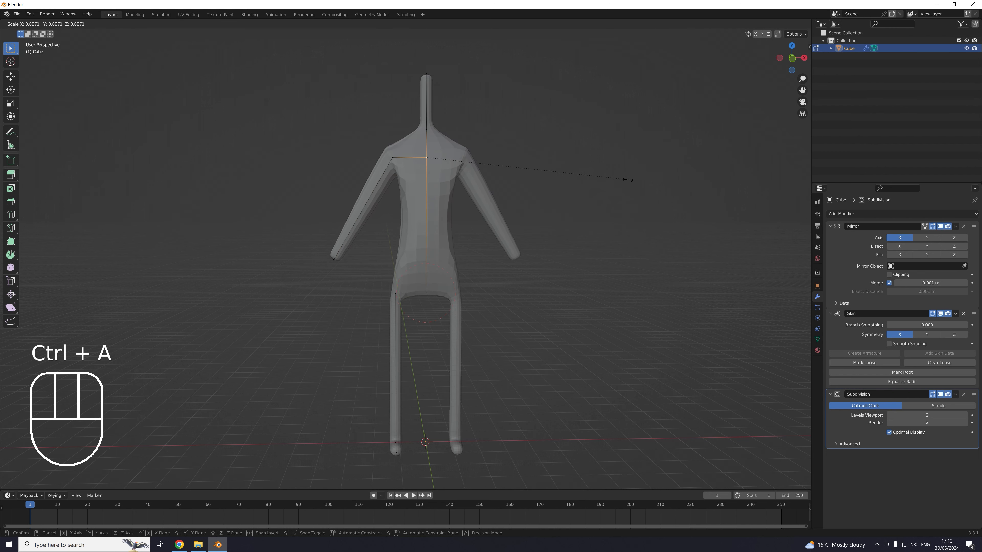
pyautogui.click(627, 180)
# - Move the vertex at the base of the neck about 0.4 m down along the Z axis
pyautogui.keyDown('shift'); pyautogui.moveTo(420, 143); pyautogui.dragTo(446, 179, button='middle'); pyautogui.keyUp('shift')
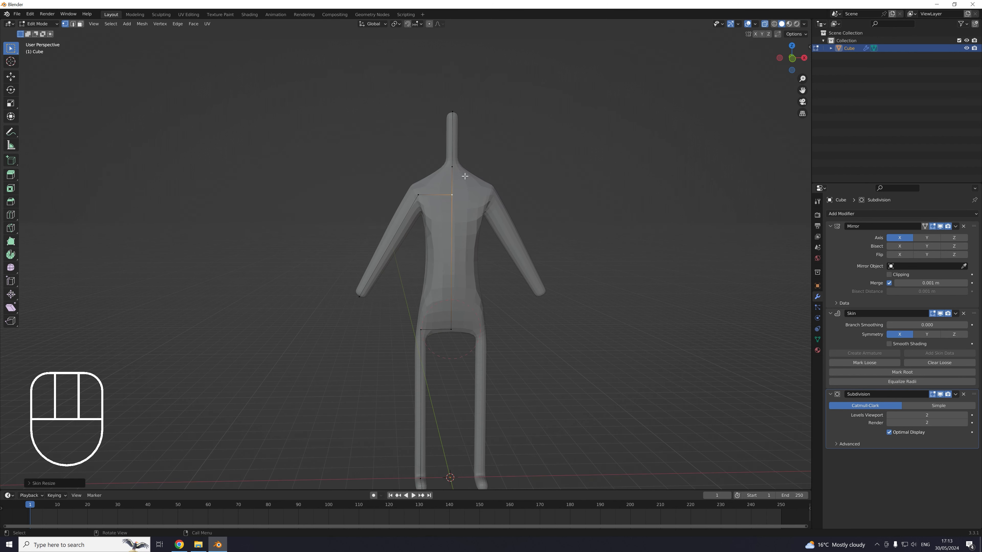
pyautogui.click(452, 171)
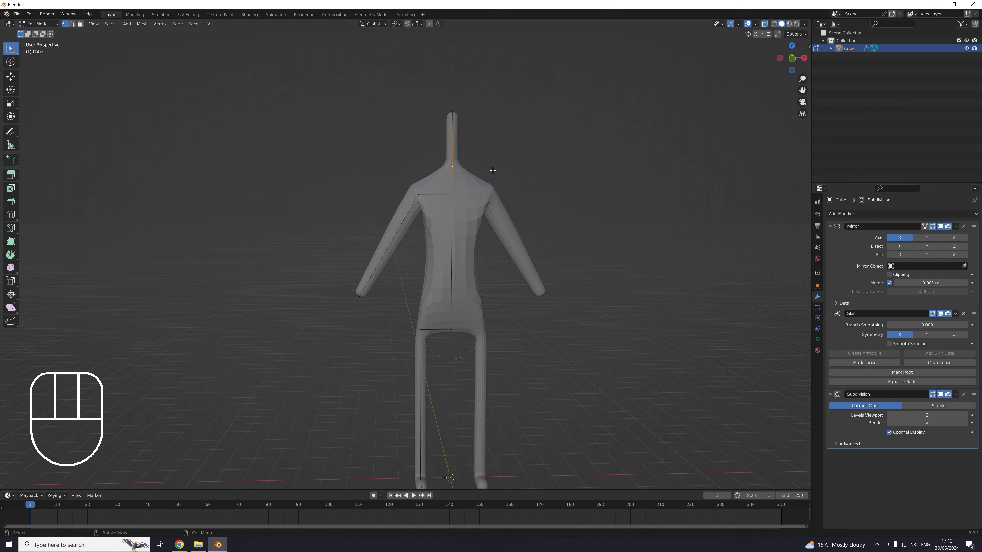
pyautogui.press('g')
pyautogui.press('z')
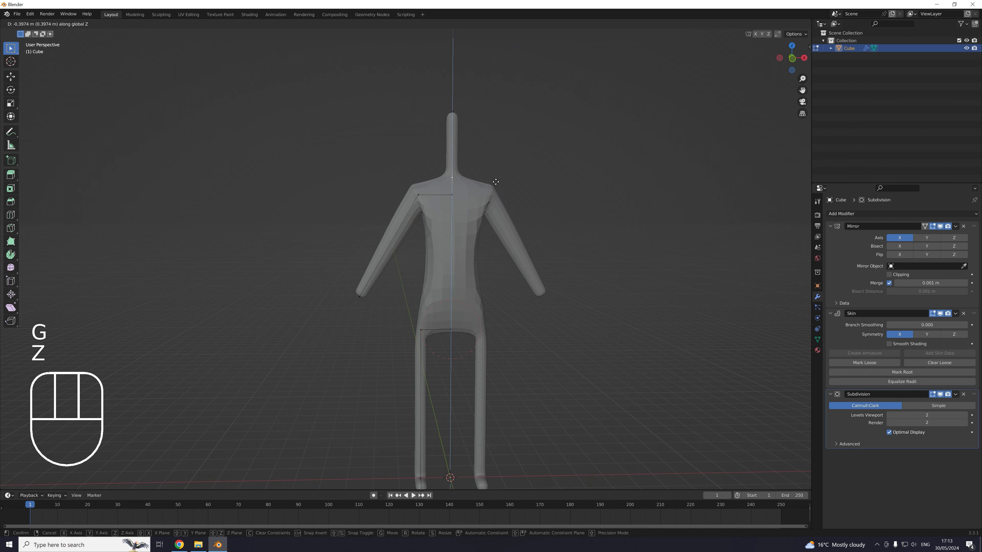
pyautogui.click(499, 183)
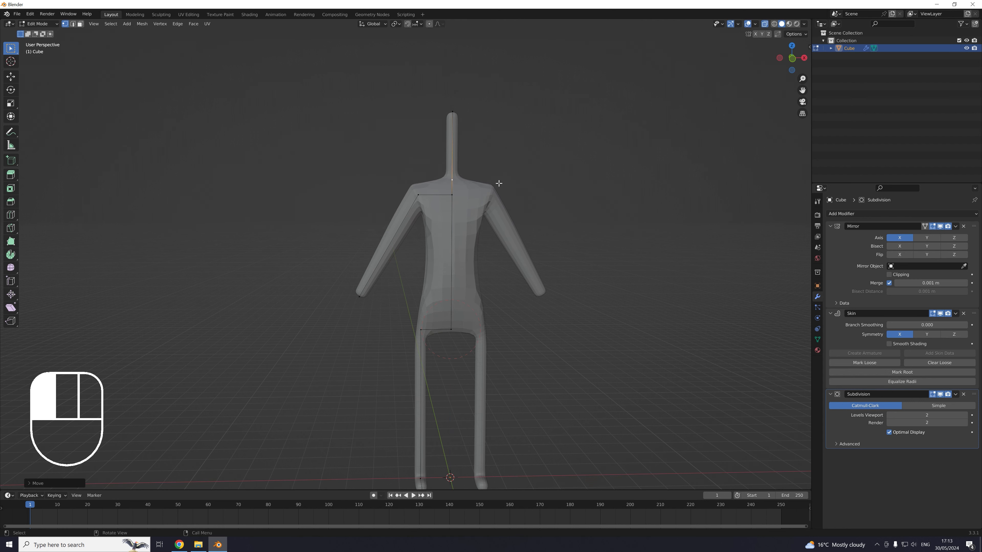
# - Thicken the upper legs by enlarging the skin at the hip vertex to about 2.5 times its size
pyautogui.keyDown('shift'); pyautogui.moveTo(528, 182); pyautogui.dragTo(504, 164, button='middle'); pyautogui.keyUp('shift')
pyautogui.scroll(1, 495, 171)
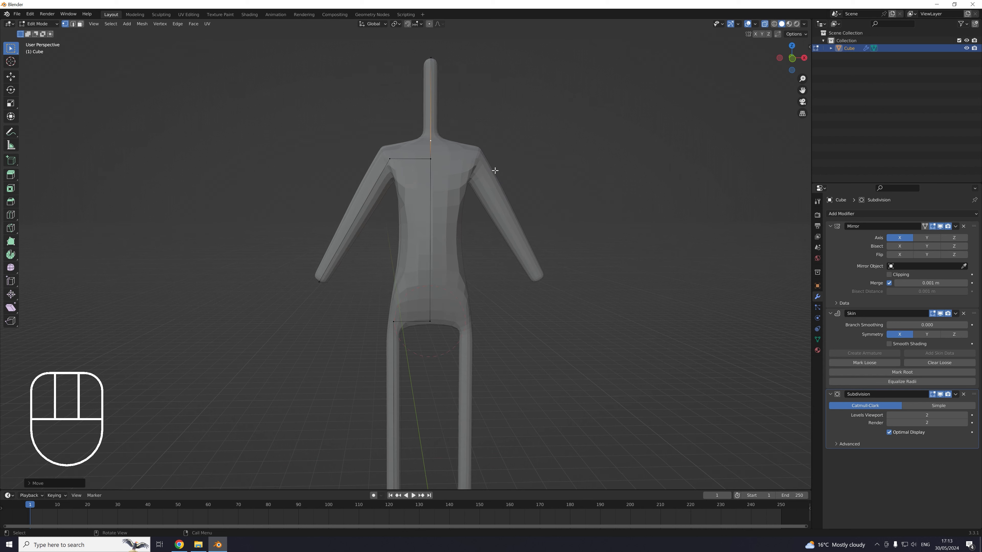
pyautogui.keyDown('shift'); pyautogui.moveTo(449, 158); pyautogui.dragTo(451, 173, button='middle'); pyautogui.keyUp('shift')
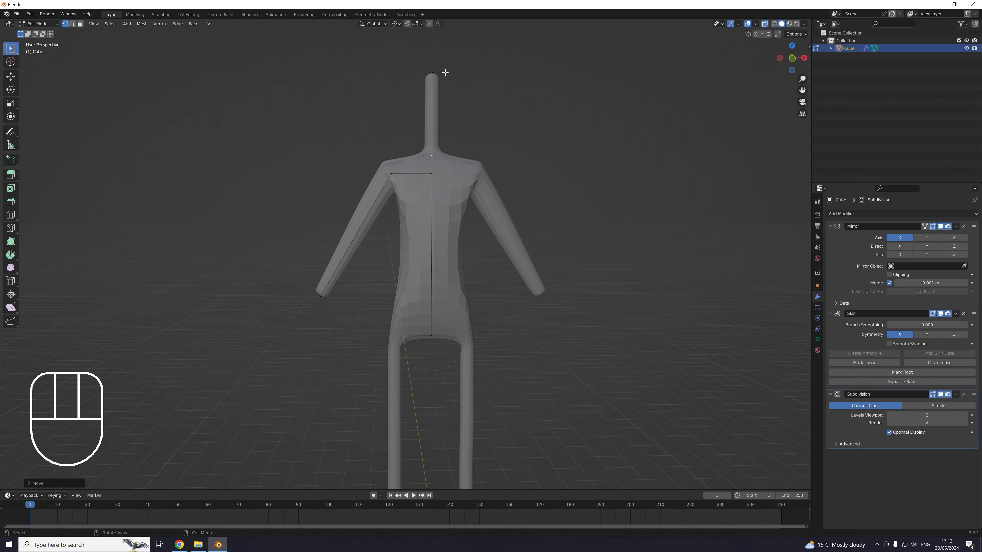
pyautogui.keyDown('shift'); pyautogui.moveTo(454, 212); pyautogui.dragTo(462, 66, button='middle'); pyautogui.keyUp('shift')
pyautogui.click(399, 191)
pyautogui.hotkey('ctrl', 'a')
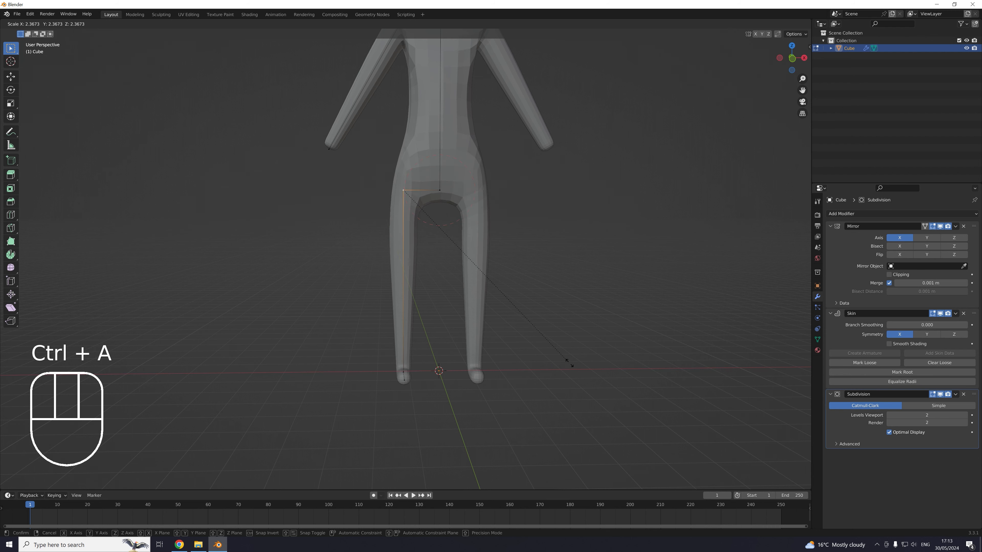
pyautogui.click(583, 387)
# - Enlarge the skin around the foot by a factor of about 1.4
pyautogui.moveTo(425, 360); pyautogui.dragTo(507, 359, button='middle')
pyautogui.hotkey('ctrl', 'a')
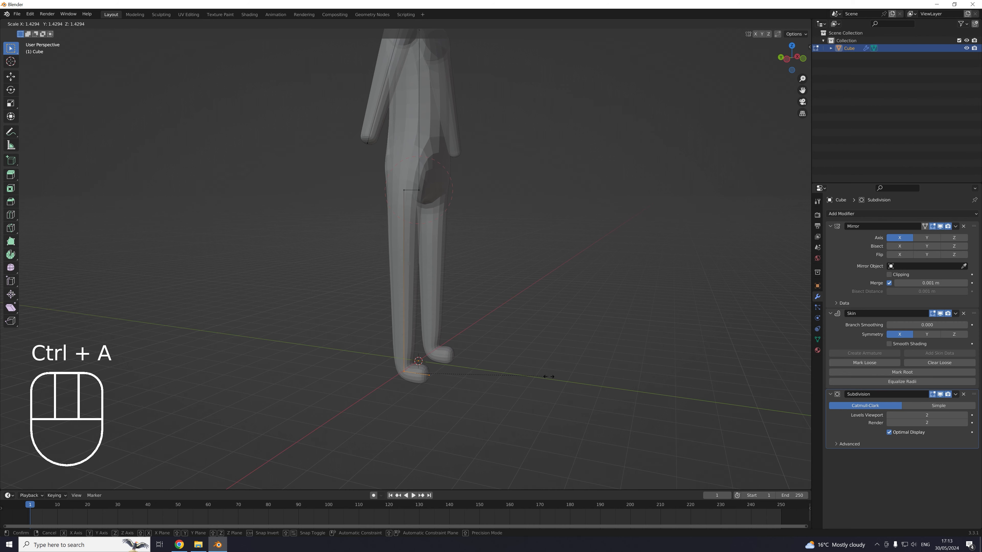
pyautogui.click(537, 375)
# - In front view, move all vertices of the leg about 0.26 m inward along the X axis
pyautogui.moveTo(536, 361); pyautogui.dragTo(468, 345, button='middle')
pyautogui.scroll(-4, 467, 344)
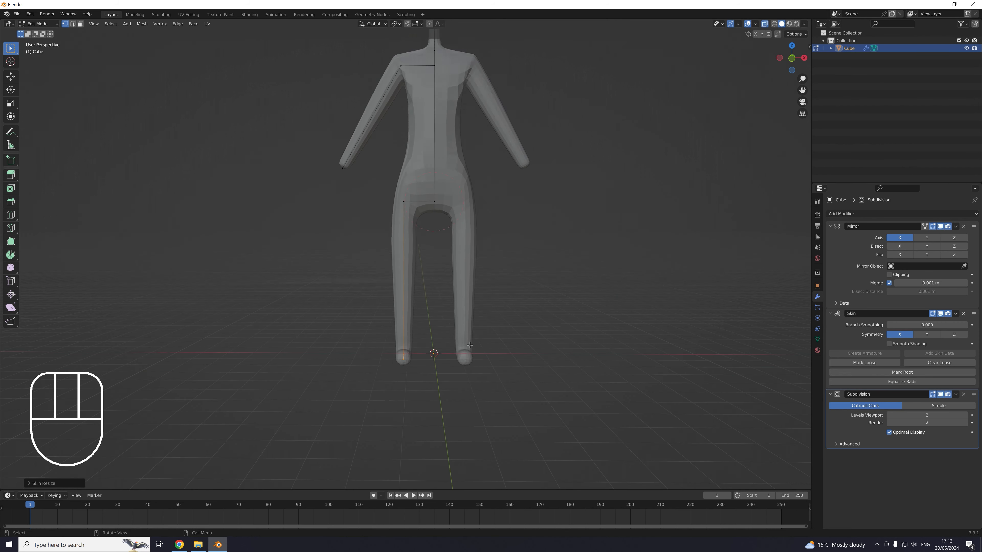
pyautogui.keyDown('shift'); pyautogui.moveTo(445, 250); pyautogui.dragTo(435, 290, button='middle'); pyautogui.keyUp('shift')
pyautogui.scroll(3, 436, 290)
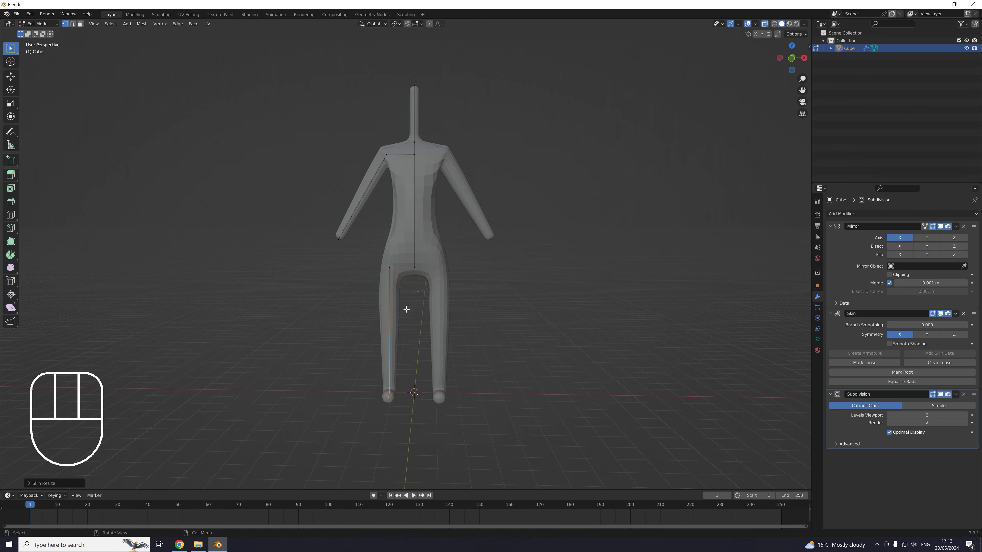
pyautogui.press('KP_1')
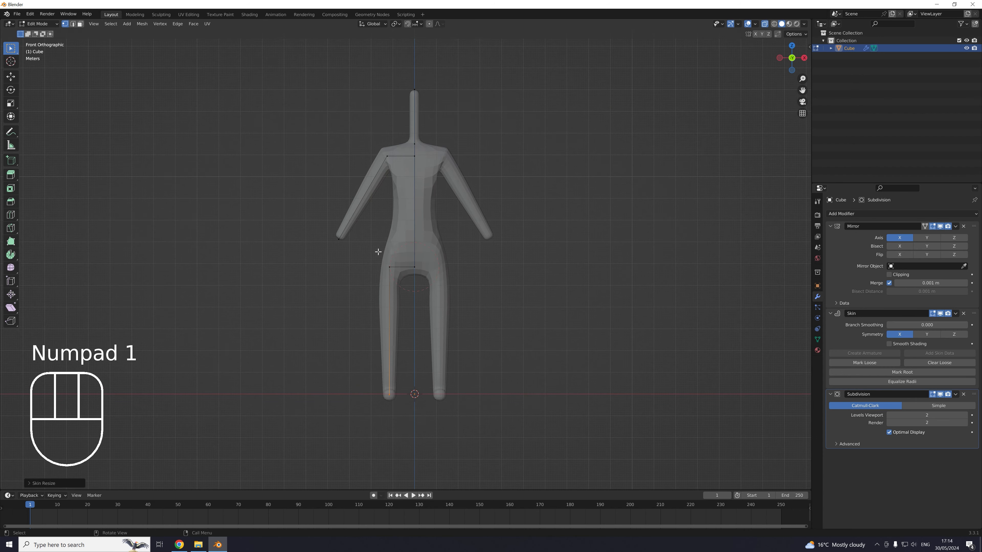
pyautogui.scroll(2, 384, 256)
pyautogui.moveTo(364, 253); pyautogui.dragTo(402, 482)
pyautogui.press('g')
pyautogui.press('x')
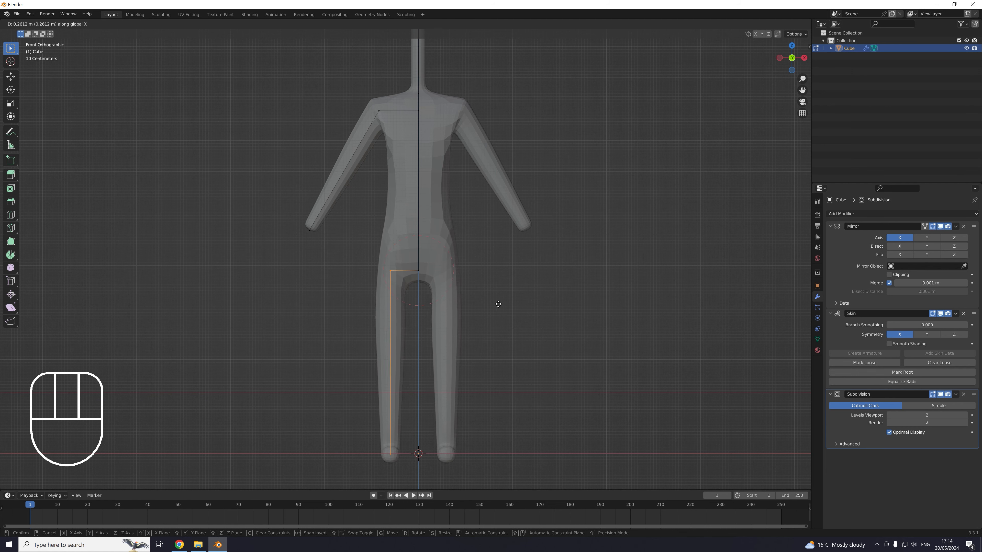
pyautogui.click(500, 303)
# - Form the head by enlarging the skin at the topmost vertex by a factor of about 7.9
pyautogui.scroll(-3, 472, 294)
pyautogui.moveTo(471, 274); pyautogui.dragTo(496, 256, button='middle')
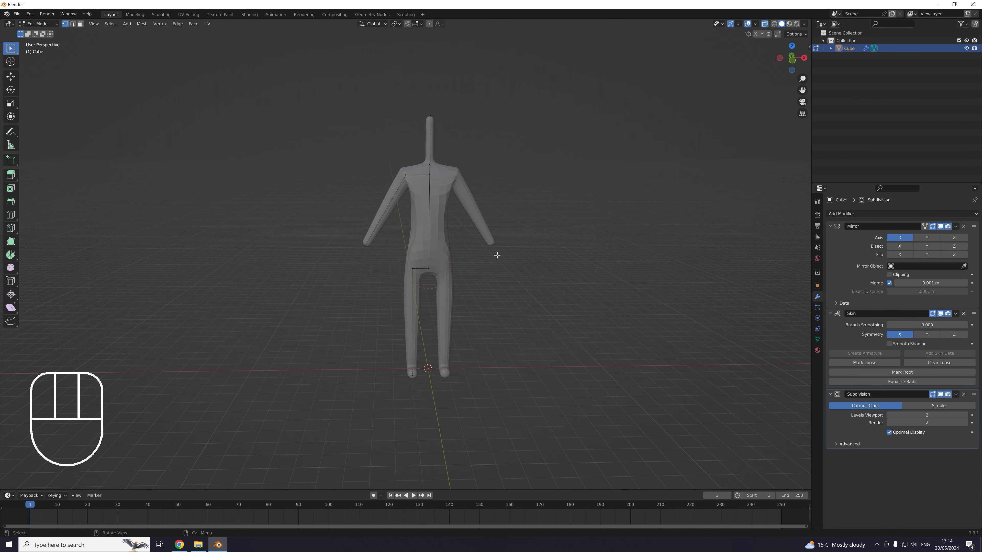
pyautogui.scroll(2, 534, 250)
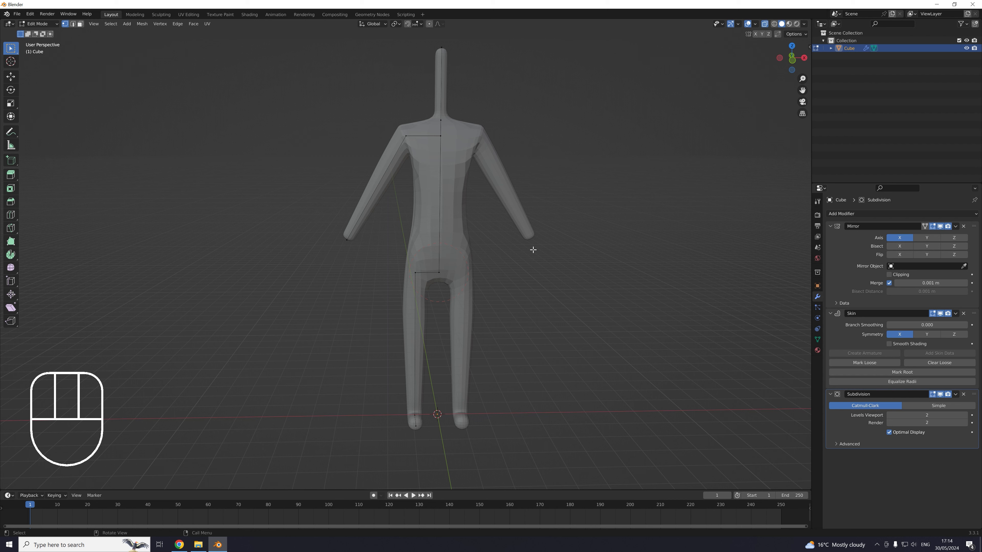
pyautogui.keyDown('shift'); pyautogui.moveTo(532, 250); pyautogui.dragTo(475, 249, button='middle'); pyautogui.keyUp('shift')
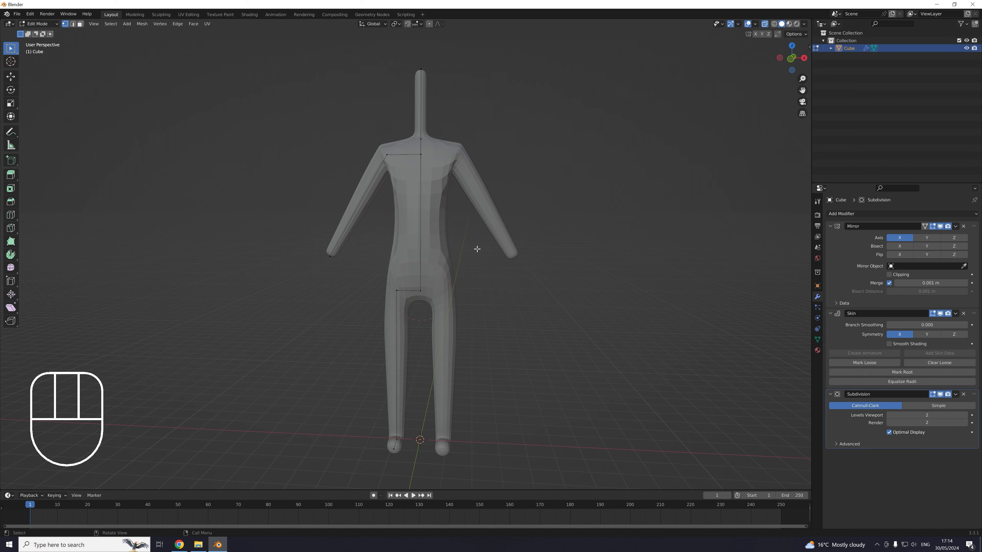
pyautogui.moveTo(384, 268); pyautogui.dragTo(456, 255, button='middle')
pyautogui.scroll(2, 456, 247)
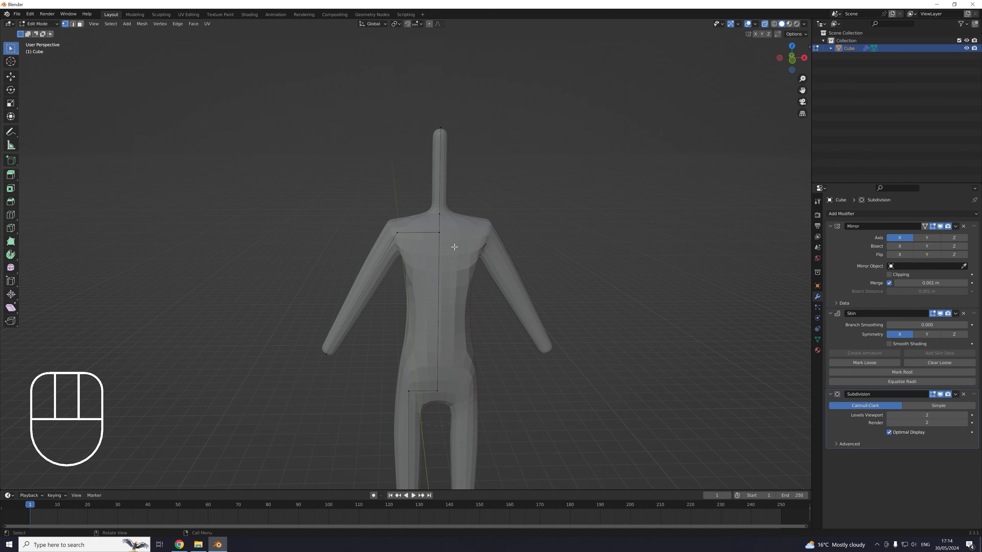
pyautogui.scroll(1, 457, 237)
pyautogui.keyDown('shift'); pyautogui.moveTo(467, 184); pyautogui.dragTo(447, 228, button='middle'); pyautogui.keyUp('shift')
pyautogui.scroll(2, 447, 228)
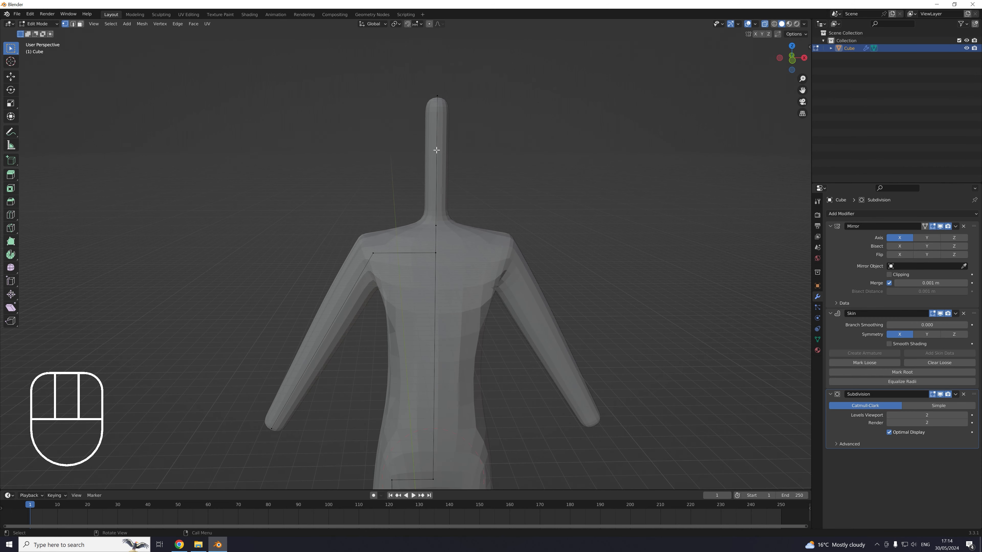
pyautogui.click(434, 95)
pyautogui.scroll(-1, 527, 130)
pyautogui.hotkey('ctrl', 'a')
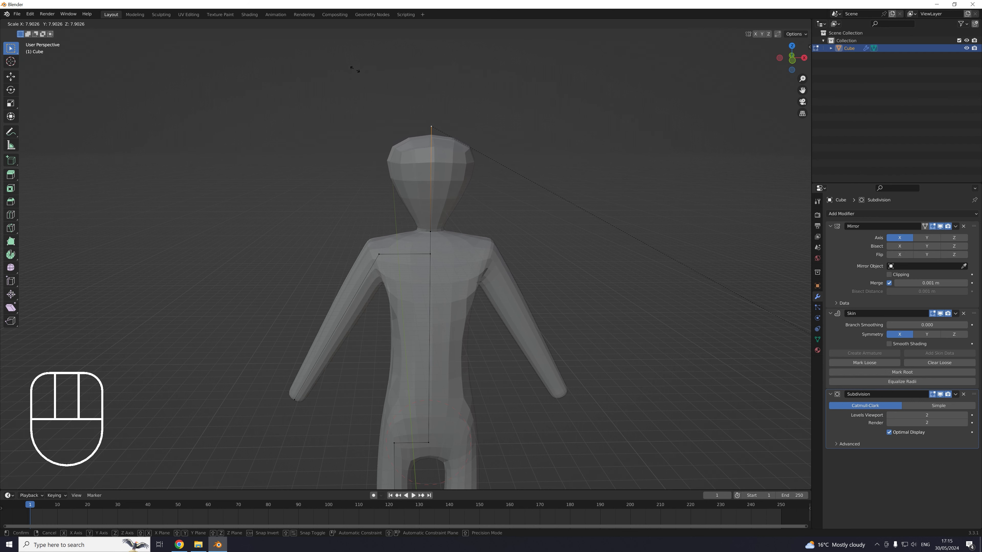
pyautogui.click(309, 89)
# - Insert a loop cut in the middle of the edge between the neck base and the top of the head
pyautogui.moveTo(310, 90); pyautogui.dragTo(449, 192, button='middle')
pyautogui.scroll(3, 450, 188)
pyautogui.scroll(3, 447, 189)
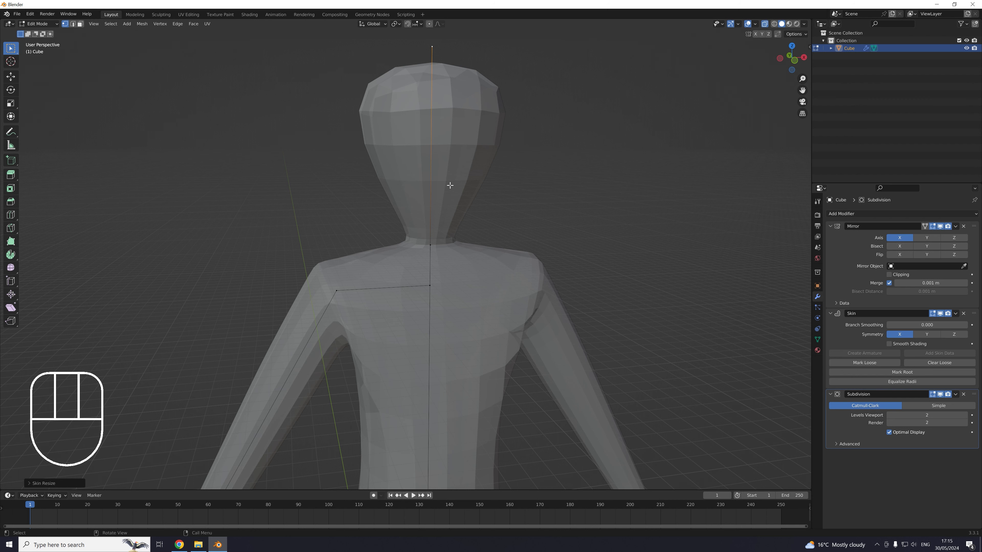
pyautogui.moveTo(471, 181); pyautogui.dragTo(445, 201, button='middle')
pyautogui.click(426, 248)
pyautogui.hotkey('ctrl', 'r')
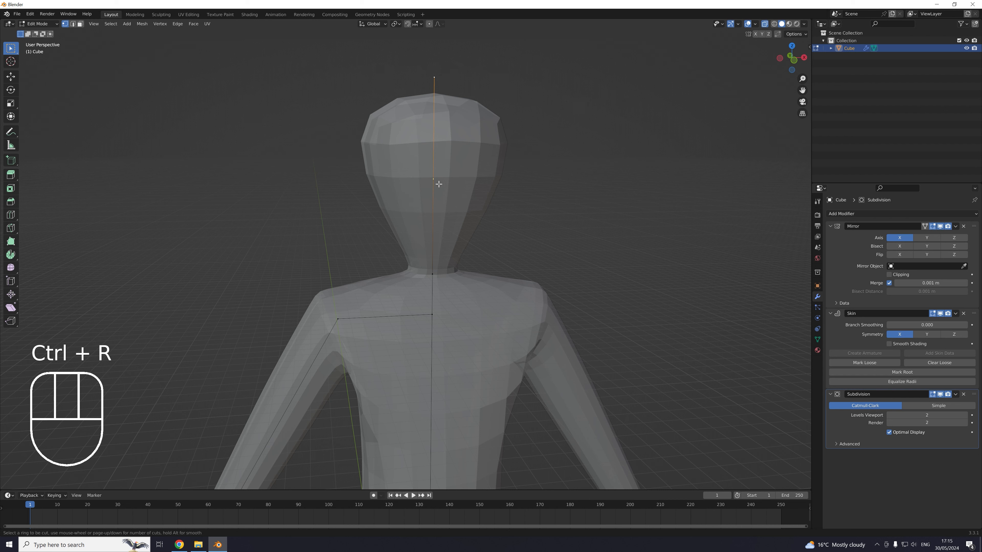
pyautogui.click(444, 184)
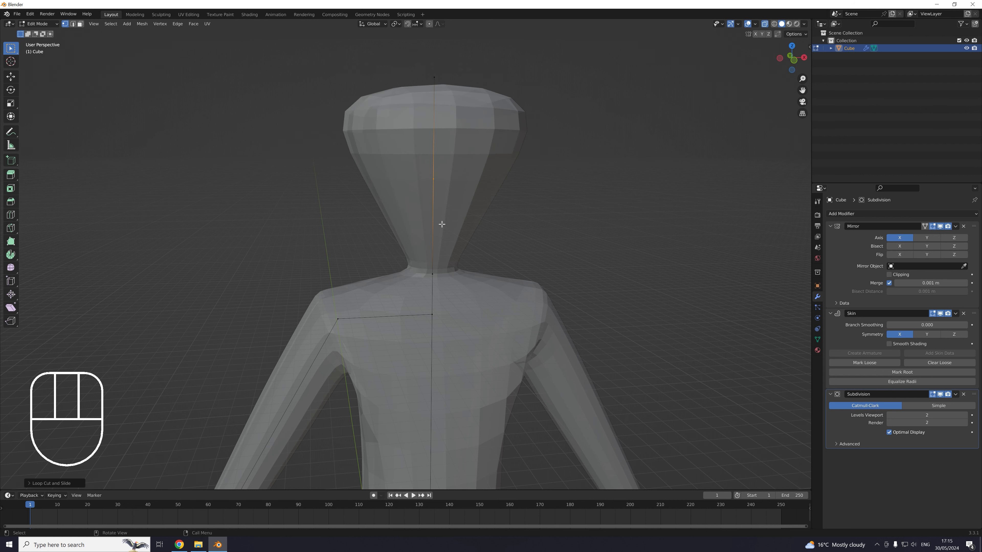
# - Move the vertex added inside the head down along the Z axis to just above the neck base
pyautogui.moveTo(526, 186); pyautogui.dragTo(542, 170, button='middle')
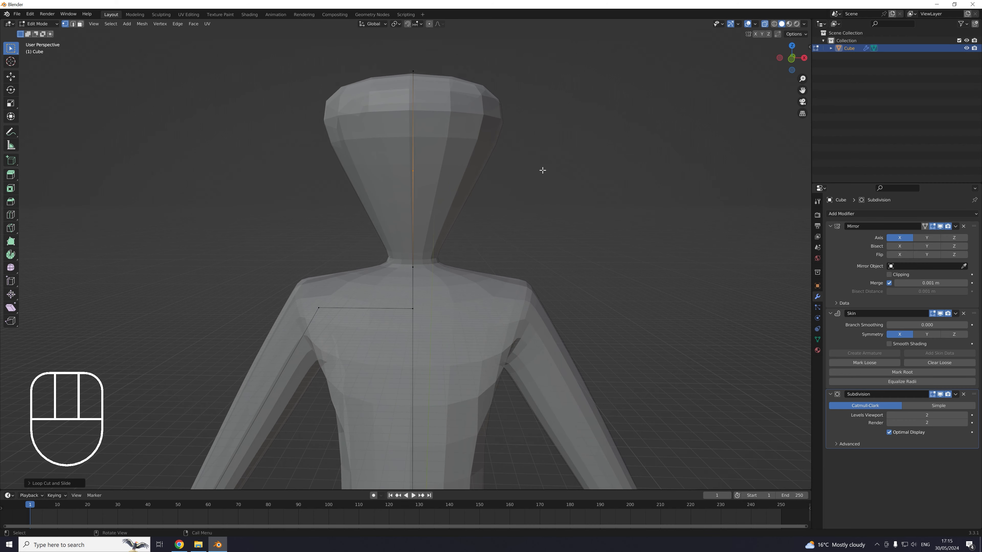
pyautogui.press('g')
pyautogui.press('z')
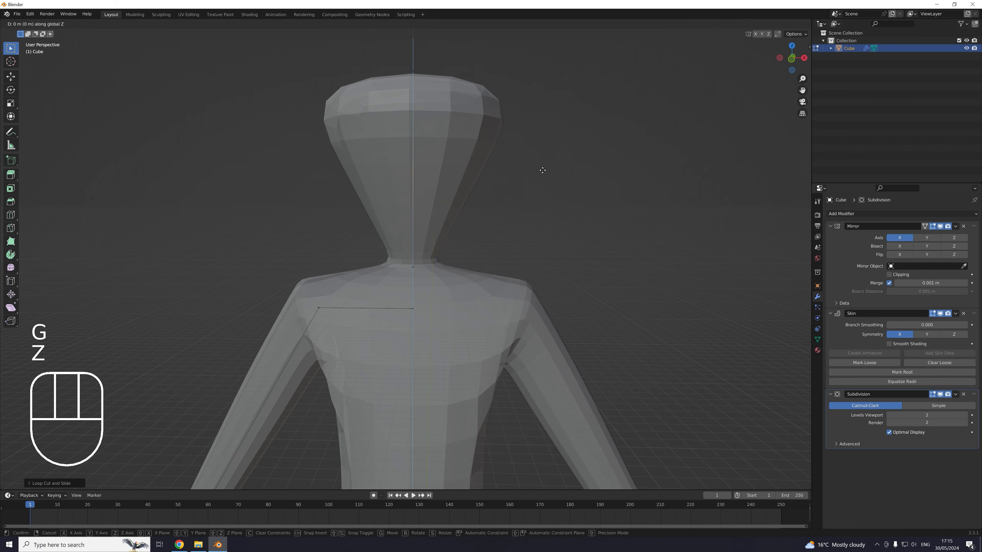
pyautogui.click(549, 236)
# - Narrow the head by shrinking the skin at its top vertex, and raise the lower head vertex along Z and resize its skin
pyautogui.hotkey('ctrl', 'a')
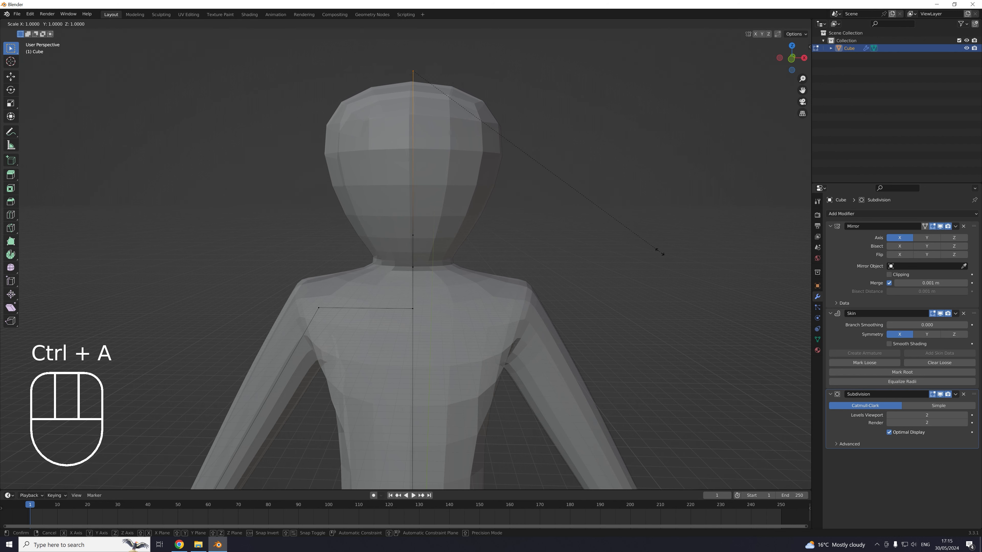
pyautogui.click(466, 204)
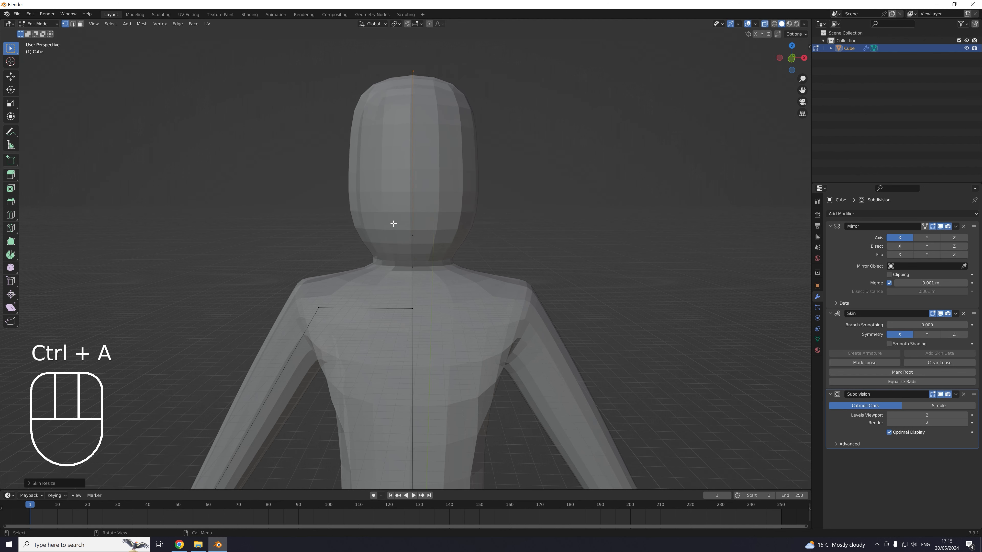
pyautogui.press('g')
pyautogui.press('z')
pyautogui.click(526, 234)
pyautogui.hotkey('ctrl', 'a')
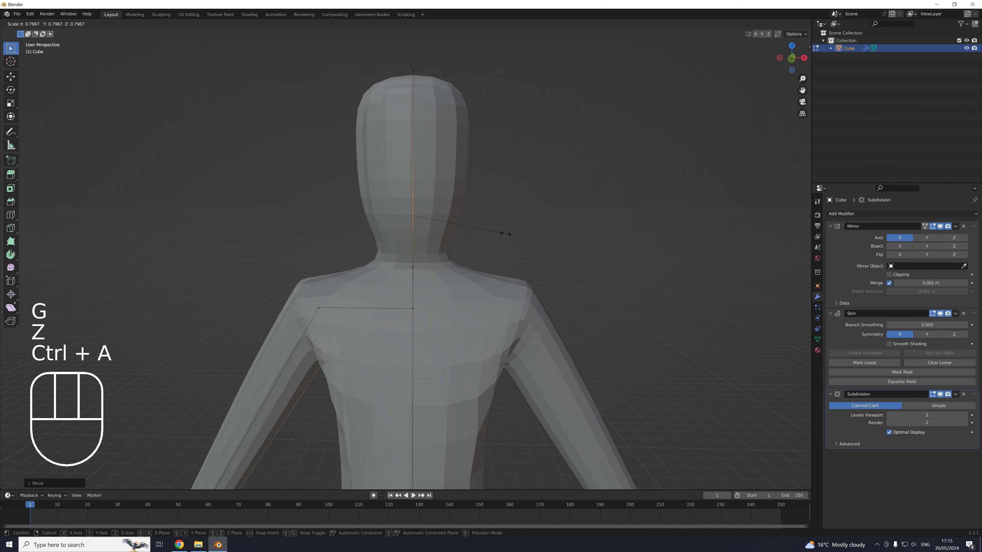
pyautogui.click(523, 247)
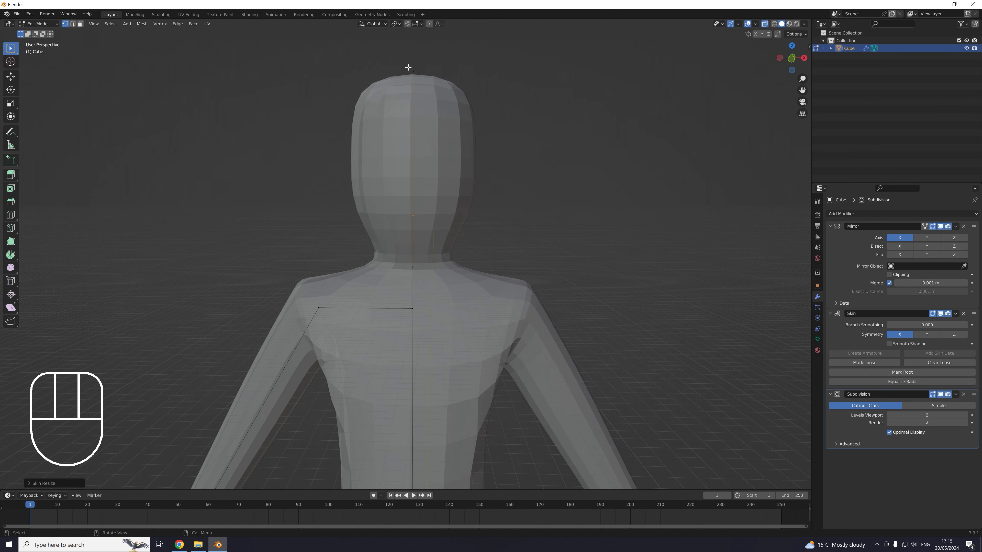
# - Shorten the head by lowering its topmost vertex along the Z axis
pyautogui.press('g')
pyautogui.press('z')
pyautogui.click(504, 154)
# - Thin the neck by shrinking the skin at the neck base vertex to a factor of about 0.25
pyautogui.scroll(-5, 505, 201)
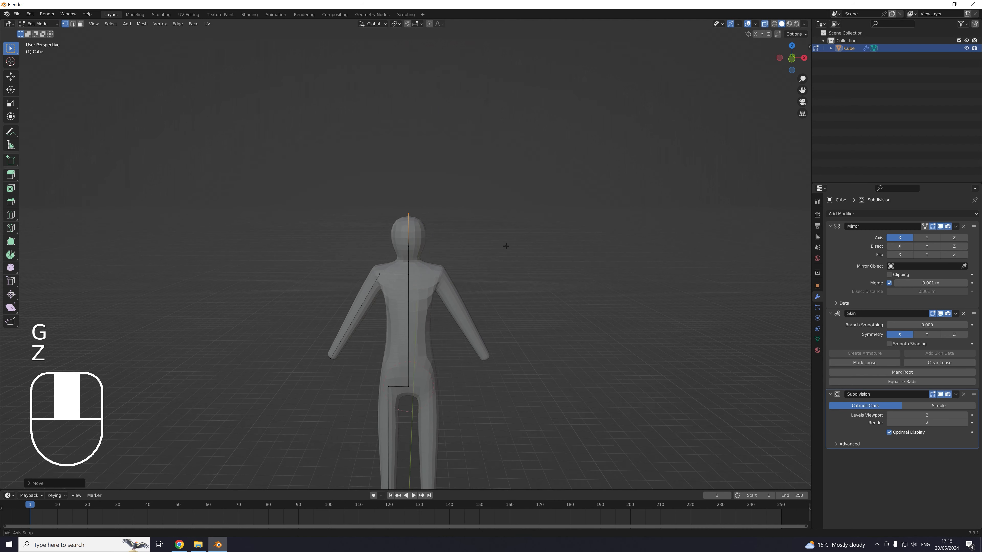
pyautogui.moveTo(505, 246); pyautogui.dragTo(511, 225, button='middle')
pyautogui.scroll(2, 510, 226)
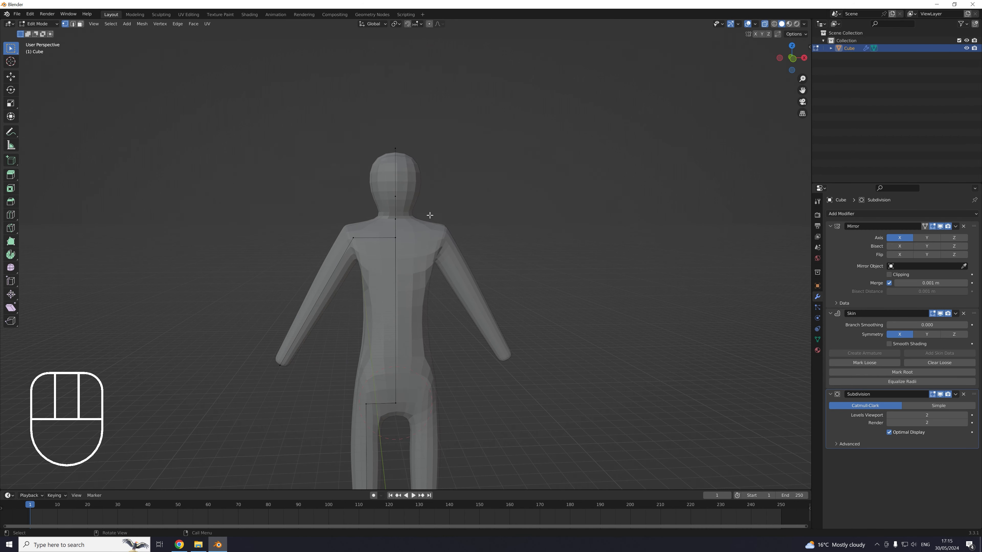
pyautogui.scroll(2, 439, 221)
pyautogui.hotkey('ctrl', 'a')
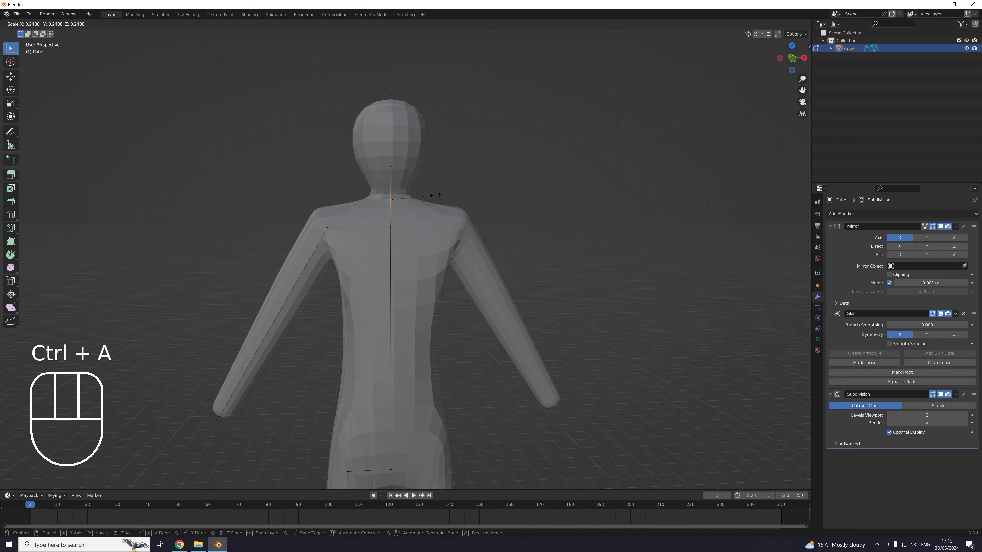
pyautogui.click(424, 195)
# - Insert a loop cut between the neck base and the lower head vertex, and adjust the new vertex along the Z axis
pyautogui.moveTo(423, 191); pyautogui.dragTo(473, 222, button='middle')
pyautogui.scroll(3, 460, 197)
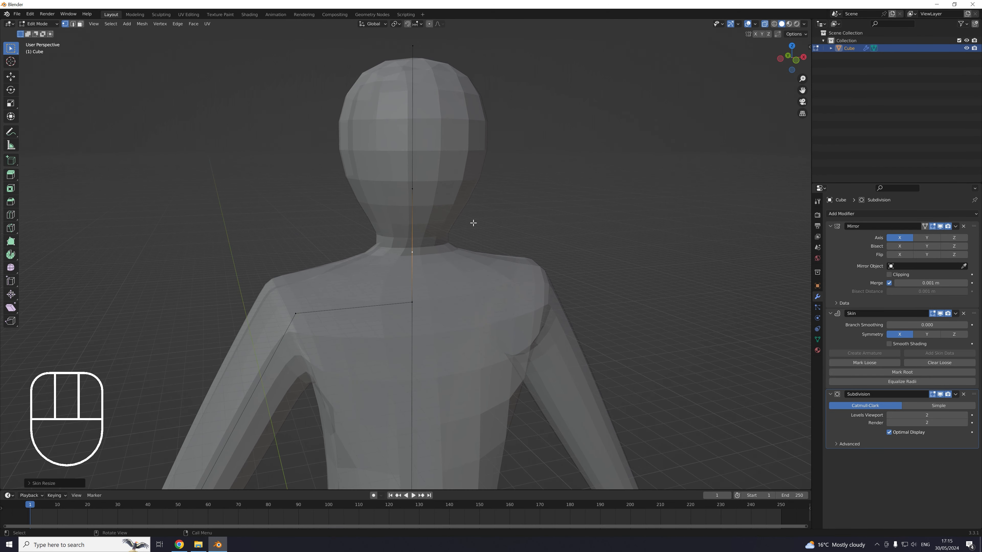
pyautogui.scroll(1, 473, 221)
pyautogui.hotkey('ctrl', 'r')
pyautogui.click(423, 189)
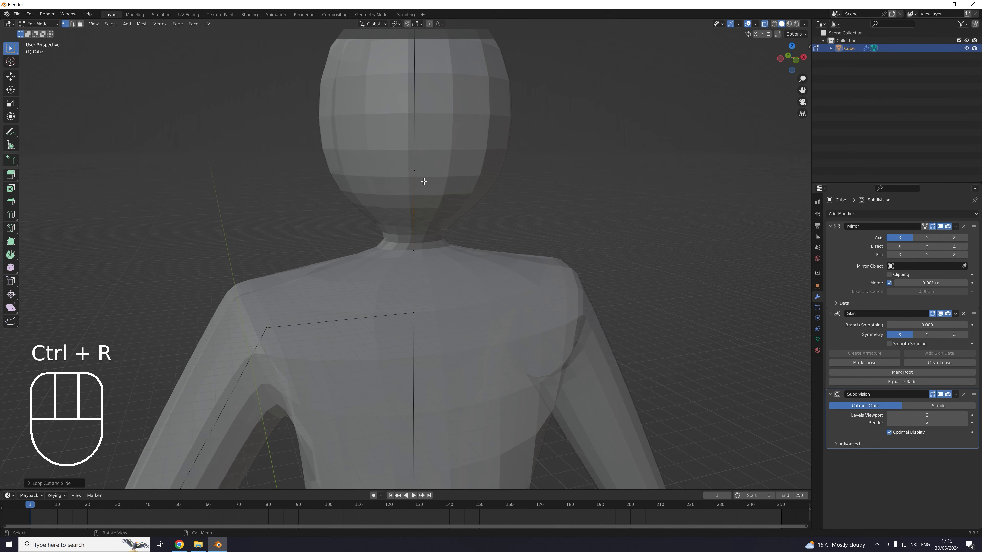
pyautogui.moveTo(424, 181); pyautogui.dragTo(530, 214, button='middle')
pyautogui.press('g')
pyautogui.press('z')
pyautogui.click(521, 204)
# - Examine the whole figure in Object Mode, including a close look at the shape of the feet
pyautogui.scroll(-8, 522, 204)
pyautogui.keyDown('shift'); pyautogui.moveTo(538, 286); pyautogui.dragTo(520, 252, button='middle'); pyautogui.keyUp('shift')
pyautogui.scroll(3, 515, 248)
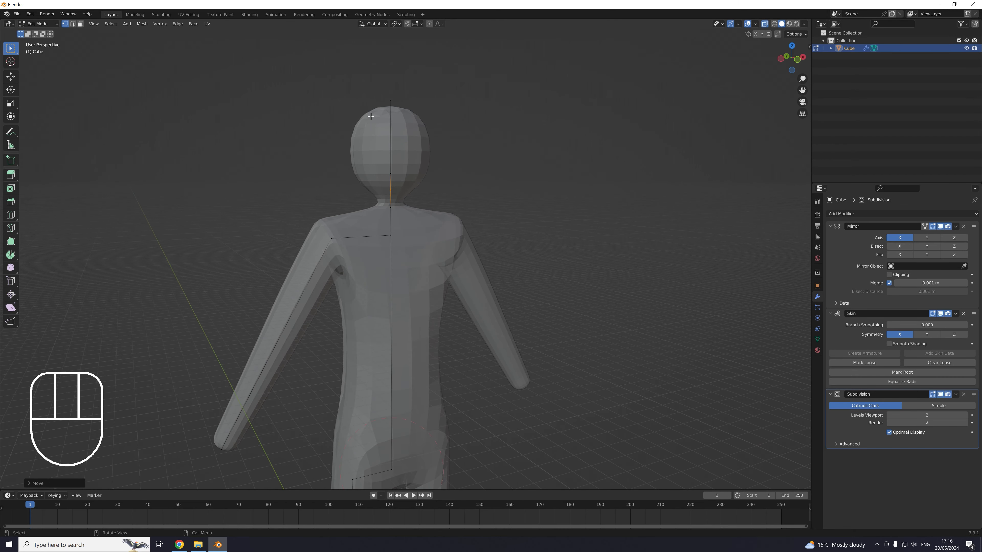
pyautogui.moveTo(367, 89); pyautogui.dragTo(448, 204)
pyautogui.moveTo(503, 211)
pyautogui.mouseDown(button='middle')
pyautogui.moveTo(524, 212)
pyautogui.moveTo(396, 209)
pyautogui.moveTo(509, 216)
pyautogui.mouseUp(button='middle')
pyautogui.scroll(-2, 491, 286)
pyautogui.keyDown('shift'); pyautogui.moveTo(489, 297); pyautogui.dragTo(427, 220, button='middle'); pyautogui.keyUp('shift')
pyautogui.press('Tab')
pyautogui.click(511, 219)
pyautogui.scroll(4, 428, 220)
pyautogui.click(466, 199)
pyautogui.scroll(-3, 502, 205)
pyautogui.keyDown('shift'); pyautogui.moveTo(545, 213); pyautogui.dragTo(505, 273, button='middle'); pyautogui.keyUp('shift')
pyautogui.click(505, 273)
pyautogui.moveTo(476, 353); pyautogui.dragTo(421, 292, button='middle')
pyautogui.scroll(5, 453, 337)
pyautogui.scroll(2, 455, 251)
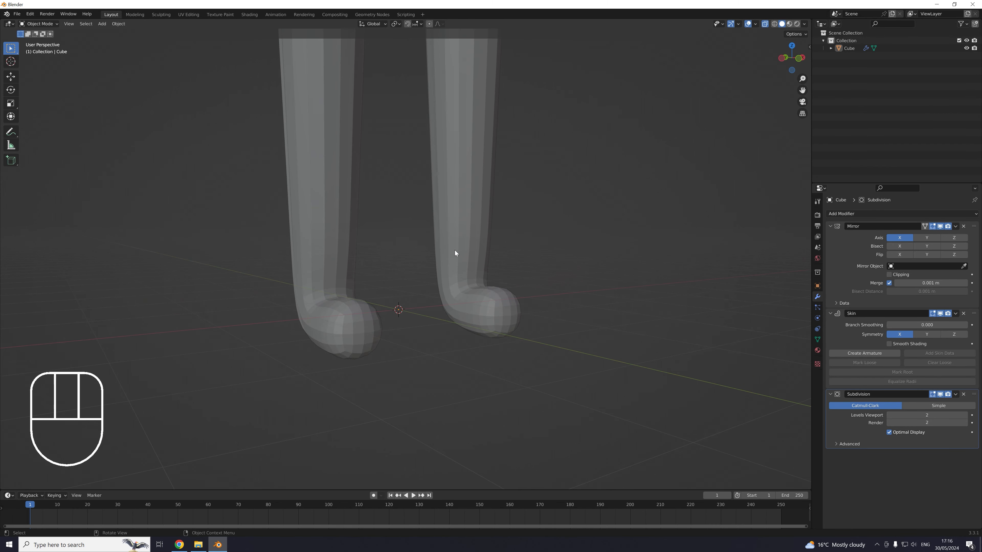
pyautogui.moveTo(455, 250); pyautogui.dragTo(489, 255, button='middle')
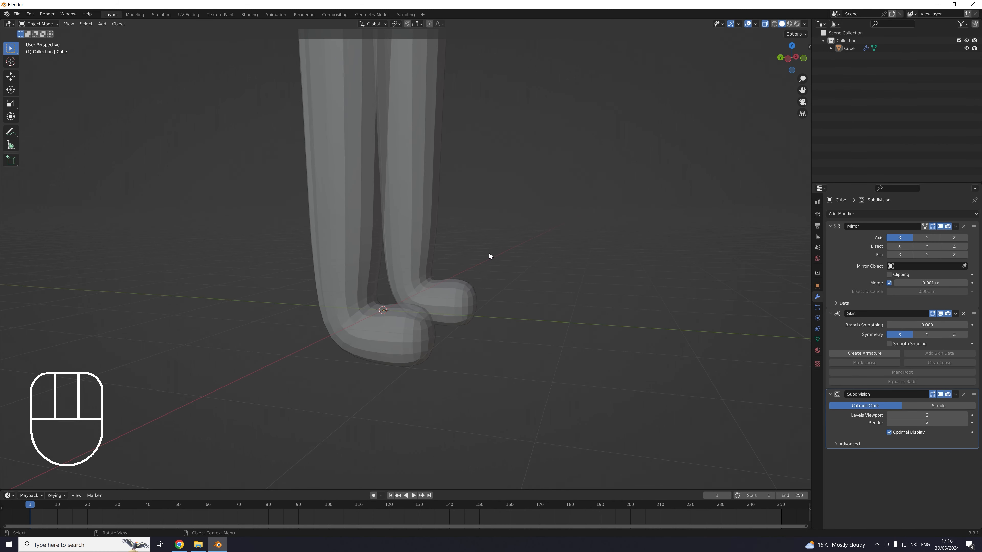
# - In left side view with X-ray on, extrude the ankle vertex about 0.3 m backward and slightly down to form a heel
pyautogui.click(419, 319)
pyautogui.keyDown('shift'); pyautogui.moveTo(419, 318); pyautogui.dragTo(464, 290, button='middle'); pyautogui.keyUp('shift')
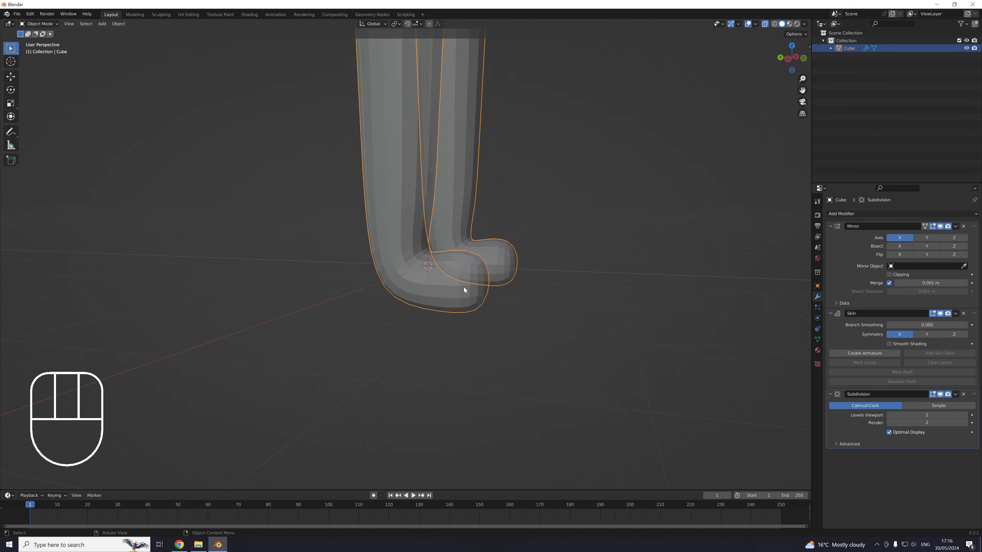
pyautogui.scroll(1, 463, 293)
pyautogui.hotkey('alt', 'z')
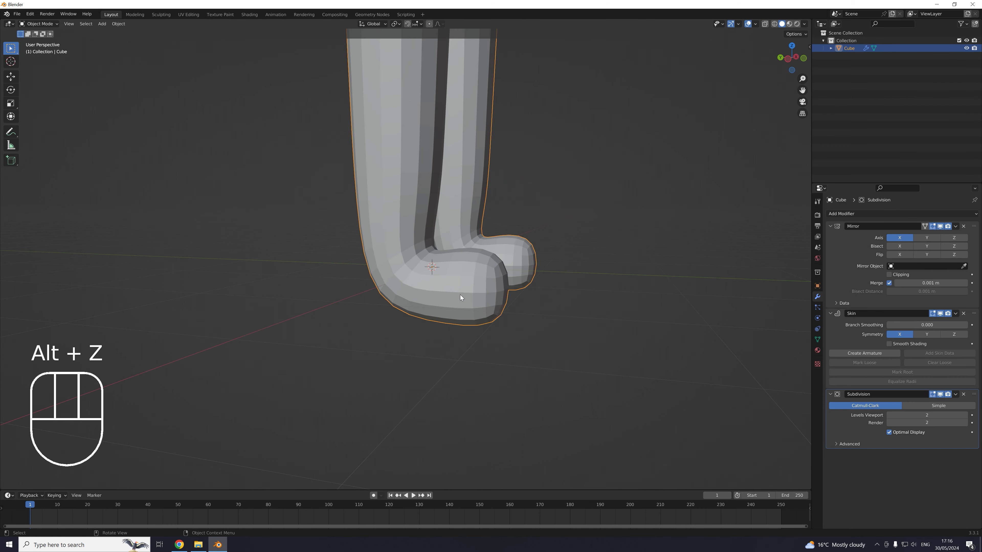
pyautogui.press('KP_1')
pyautogui.press('ctrl+KP_3')
pyautogui.press('Tab')
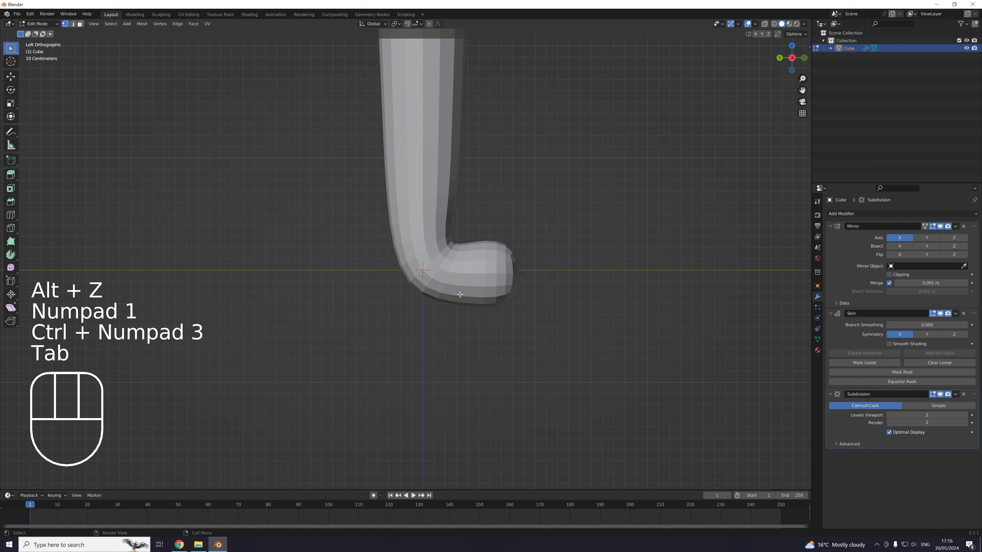
pyautogui.hotkey('alt', 'z')
pyautogui.scroll(3, 461, 281)
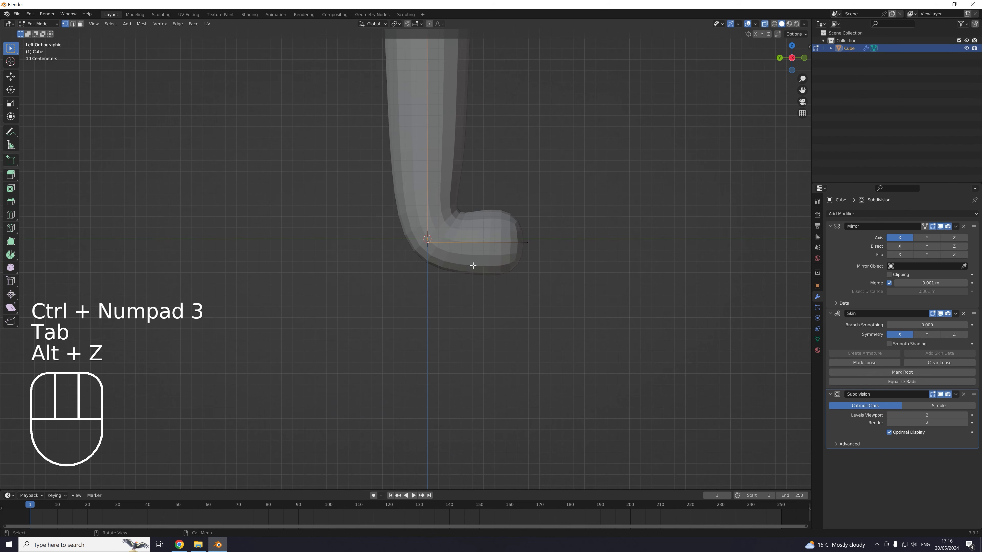
pyautogui.moveTo(461, 282); pyautogui.dragTo(411, 214, button='middle')
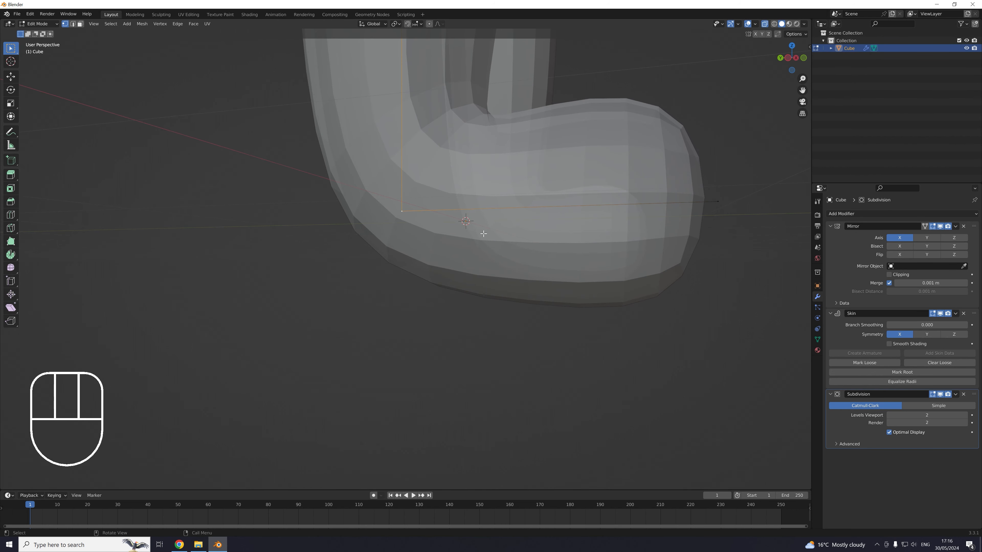
pyautogui.press('KP_3')
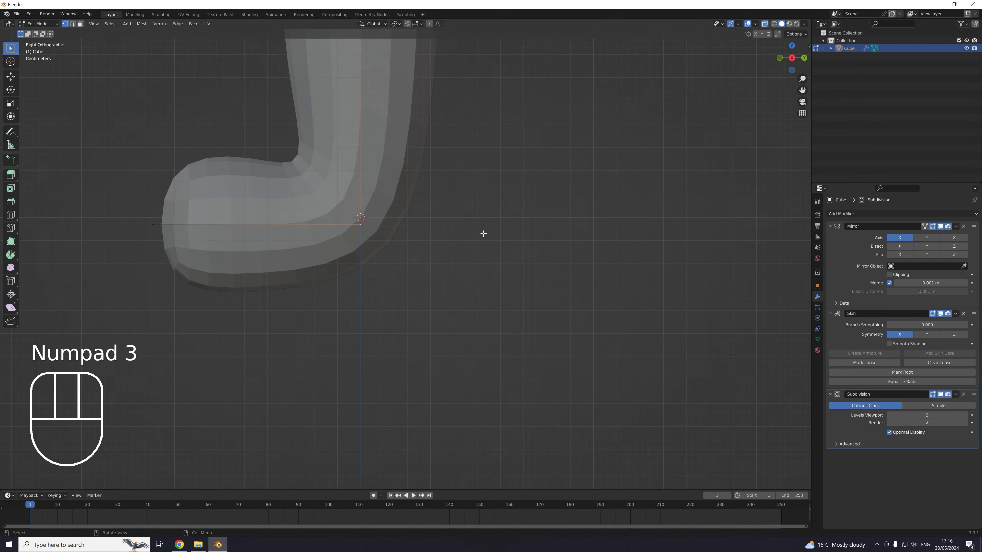
pyautogui.press('ctrl+KP_3')
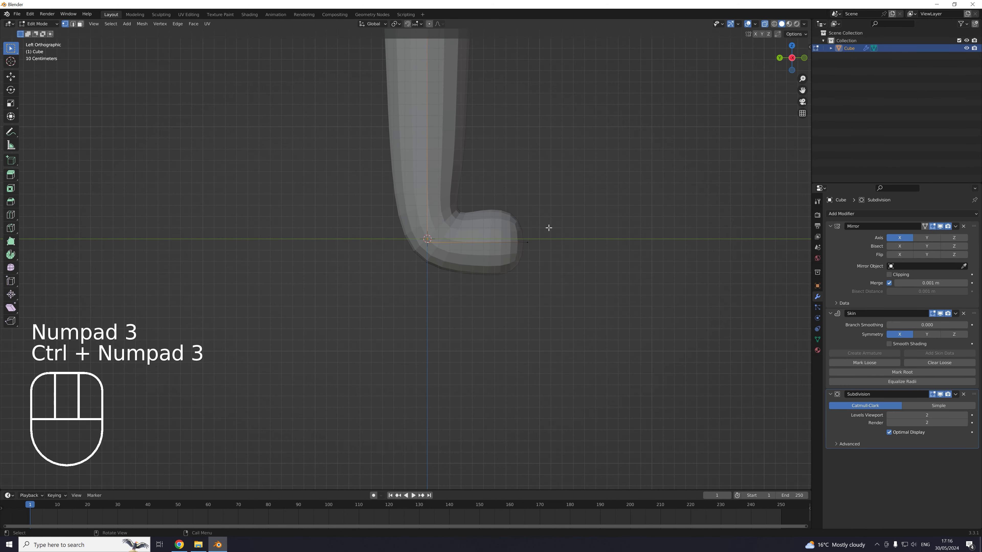
pyautogui.press('e')
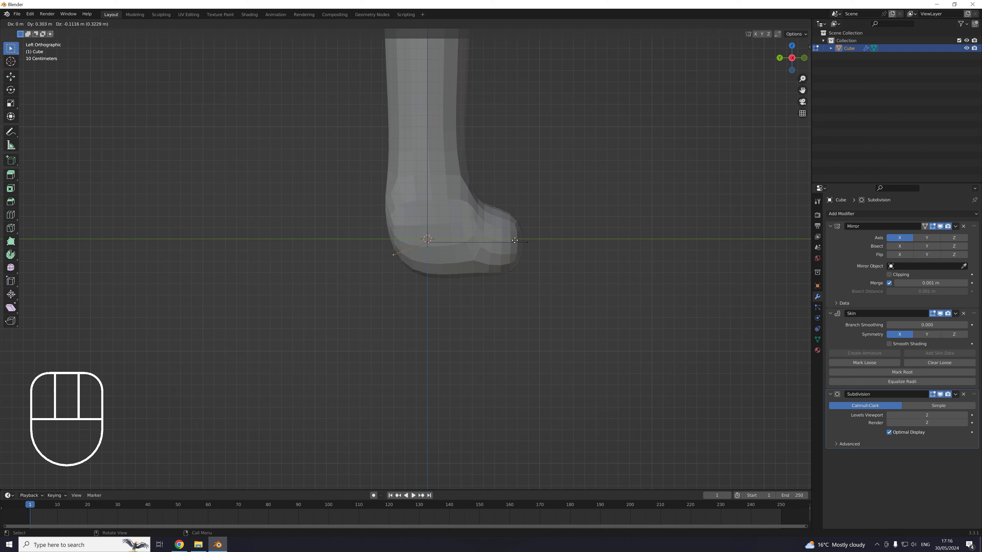
pyautogui.click(515, 235)
# - Shrink the skin at the heel vertex slightly and lower the vertex along the Z axis
pyautogui.hotkey('ctrl', 'a')
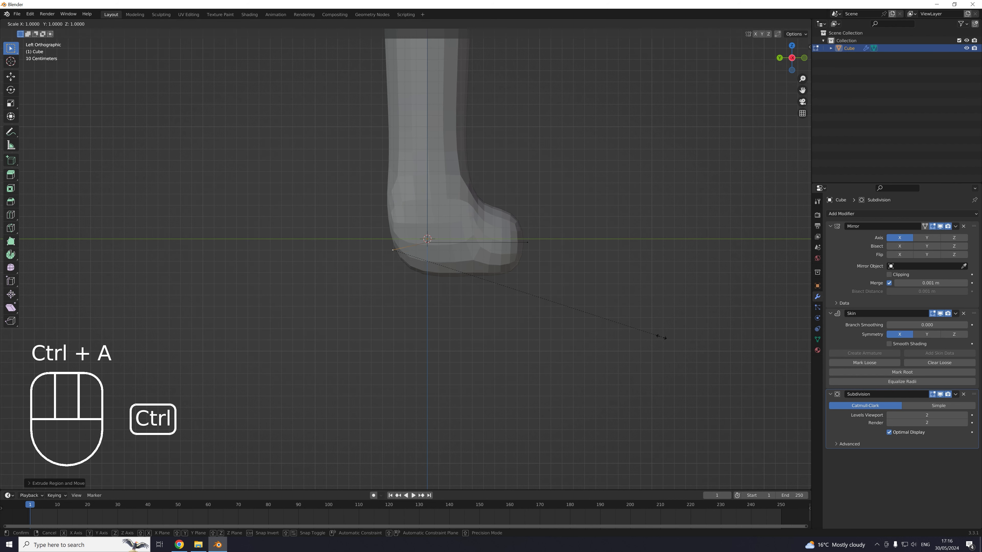
pyautogui.click(572, 299)
pyautogui.press('g')
pyautogui.press('z')
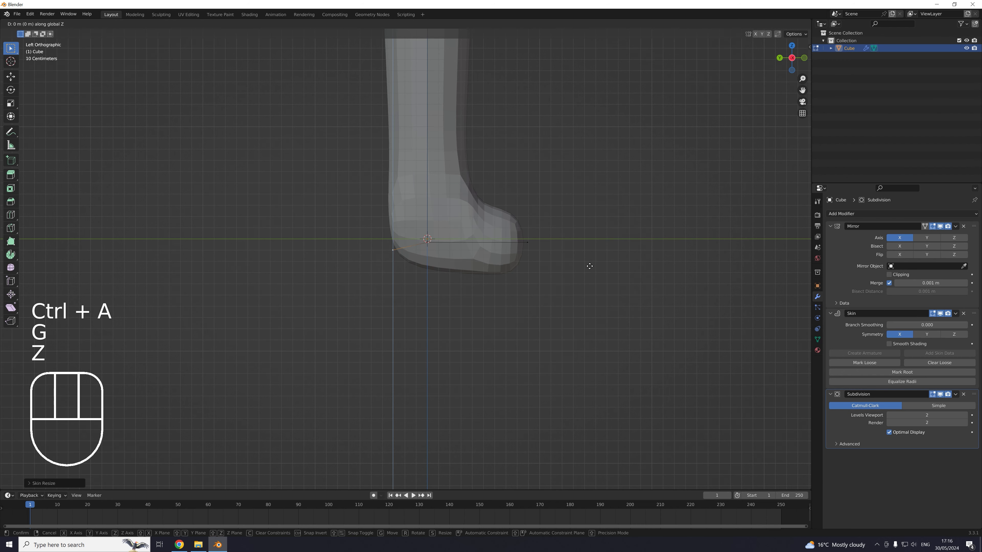
pyautogui.click(587, 281)
# - Lengthen the foot by moving the toe vertex forward along the Y axis
pyautogui.moveTo(586, 282)
pyautogui.mouseDown(button='middle')
pyautogui.moveTo(501, 259)
pyautogui.moveTo(572, 259)
pyautogui.moveTo(484, 270)
pyautogui.moveTo(592, 268)
pyautogui.moveTo(572, 279)
pyautogui.mouseUp(button='middle')
pyautogui.press('g')
pyautogui.press('y')
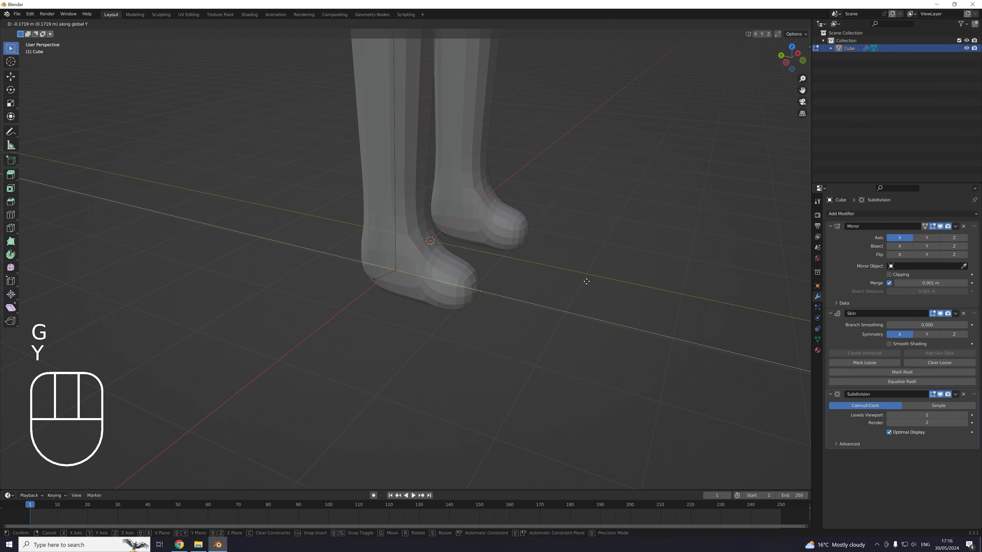
pyautogui.click(606, 285)
# - Examine the legs and feet from several angles with X-ray off
pyautogui.scroll(-5, 603, 285)
pyautogui.moveTo(584, 286); pyautogui.dragTo(510, 271, button='middle')
pyautogui.scroll(-2, 601, 283)
pyautogui.scroll(-3, 483, 279)
pyautogui.press('Tab')
pyautogui.moveTo(451, 285); pyautogui.dragTo(520, 292, button='middle')
pyautogui.press('Tab')
pyautogui.hotkey('alt', 'z')
pyautogui.scroll(5, 519, 292)
pyautogui.press('z')
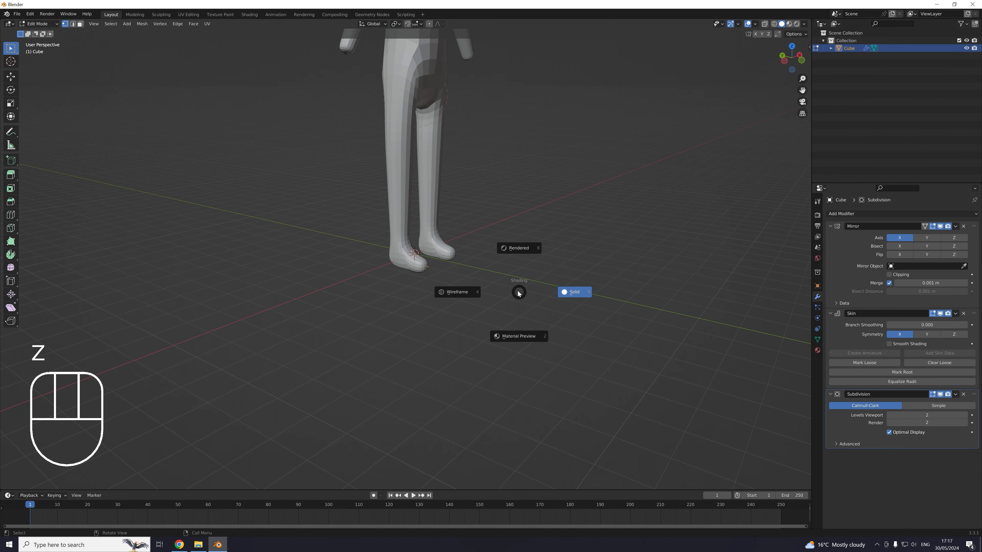
pyautogui.rightClick(516, 283)
pyautogui.hotkey('alt', 'z')
# - Flatten the toe by scaling its vertex's skin along Y by a factor of about 0.57
pyautogui.moveTo(467, 272); pyautogui.dragTo(497, 278, button='middle')
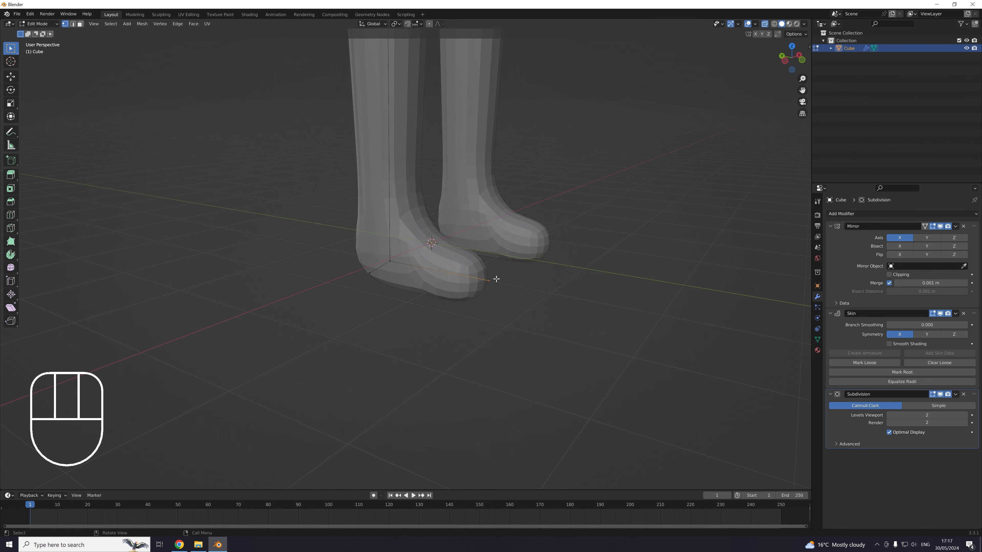
pyautogui.moveTo(581, 276); pyautogui.dragTo(463, 293, button='middle')
pyautogui.hotkey('ctrl', 'a')
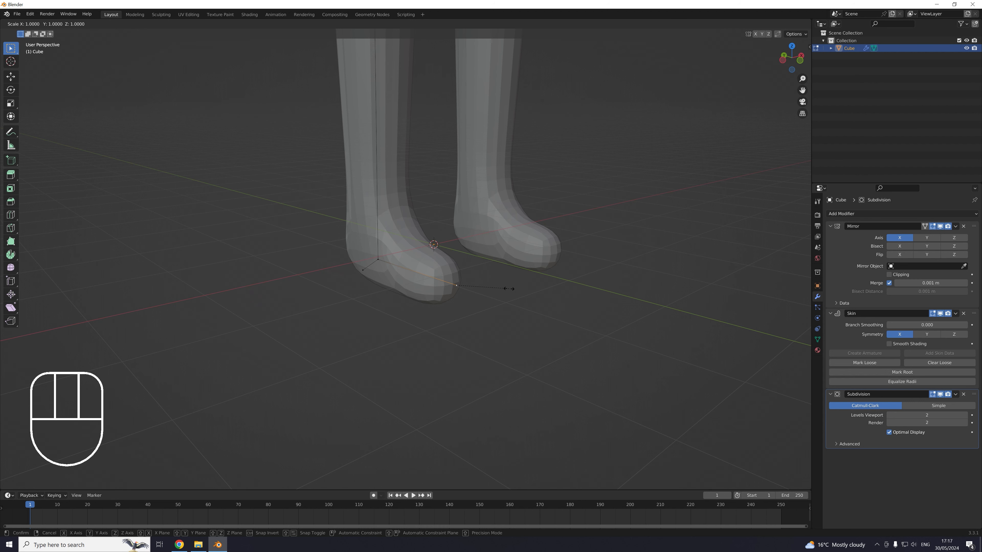
pyautogui.press('y')
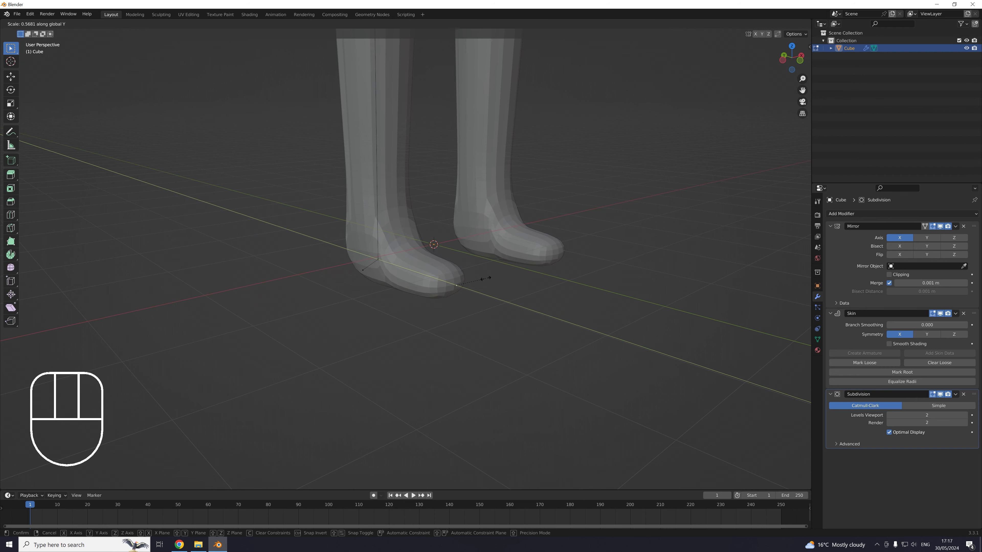
pyautogui.click(486, 279)
# - In left side view, lower the toe vertex about 0.085 m along the Z axis
pyautogui.moveTo(486, 279); pyautogui.dragTo(537, 264, button='middle')
pyautogui.press('ctrl+KP_3')
pyautogui.press('g')
pyautogui.press('z')
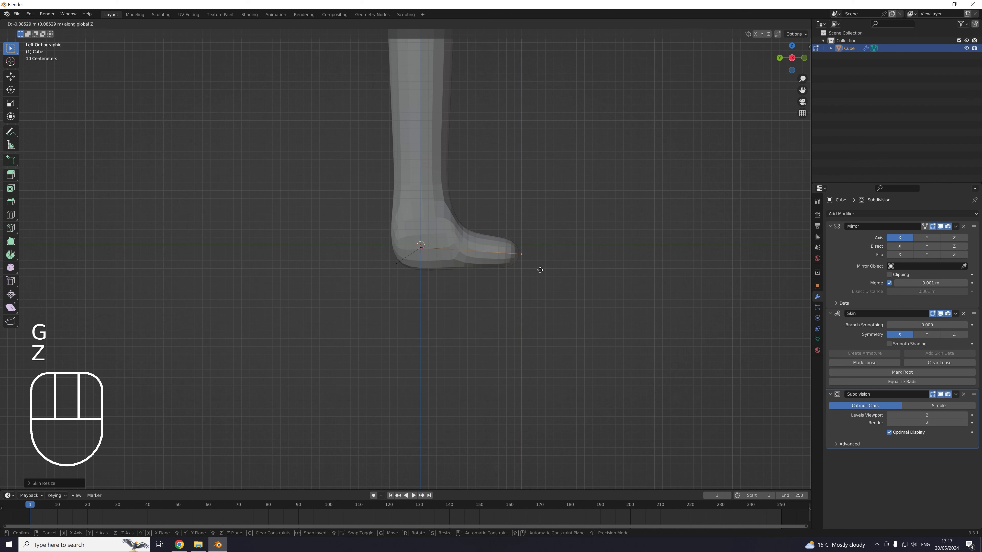
pyautogui.click(541, 270)
# - Thicken the toe slightly by scaling its skin along Y by a factor of about 1.16
pyautogui.moveTo(540, 270)
pyautogui.mouseDown(button='middle')
pyautogui.moveTo(544, 250)
pyautogui.moveTo(483, 248)
pyautogui.moveTo(472, 258)
pyautogui.moveTo(544, 255)
pyautogui.moveTo(559, 265)
pyautogui.moveTo(524, 265)
pyautogui.mouseUp(button='middle')
pyautogui.scroll(3, 524, 266)
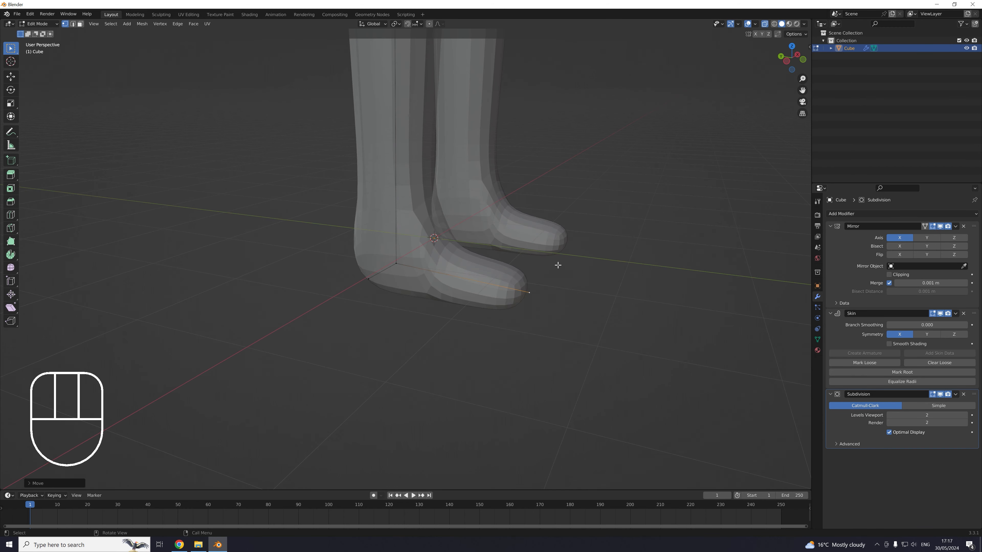
pyautogui.hotkey('ctrl', 'a')
pyautogui.press('y')
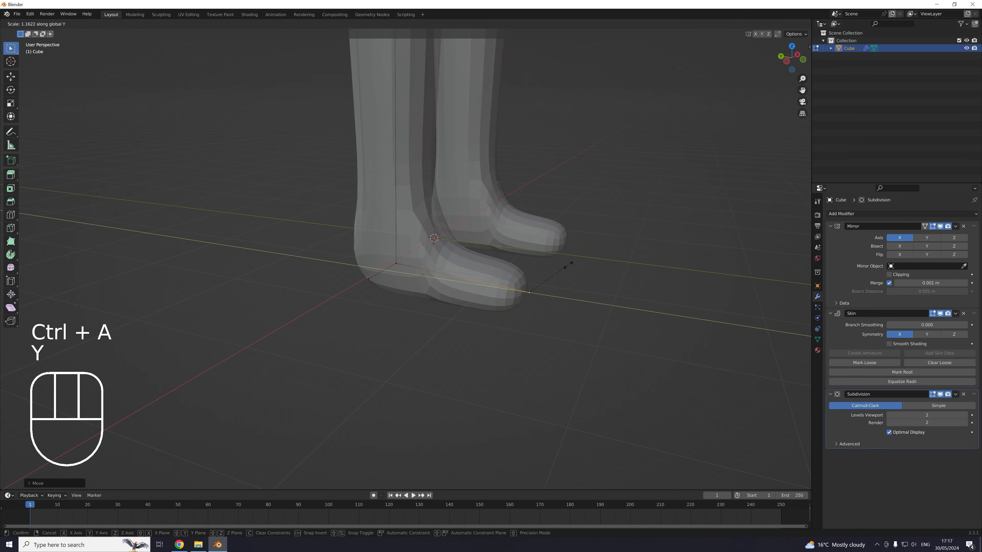
pyautogui.click(568, 265)
# - In left side view, raise the toe vertex slightly along the Z axis
pyautogui.press('ctrl+KP_3')
pyautogui.press('g')
pyautogui.press('z')
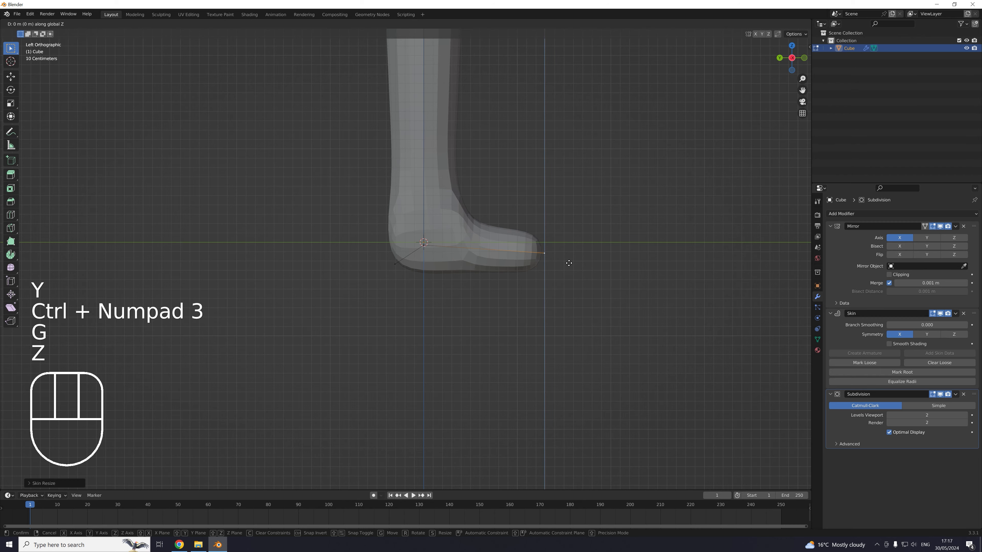
pyautogui.click(570, 258)
# - Widen the heel by scaling the skin at the heel vertex along X by a factor of about 1.35
pyautogui.moveTo(579, 249); pyautogui.dragTo(555, 278, button='middle')
pyautogui.scroll(-5, 518, 267)
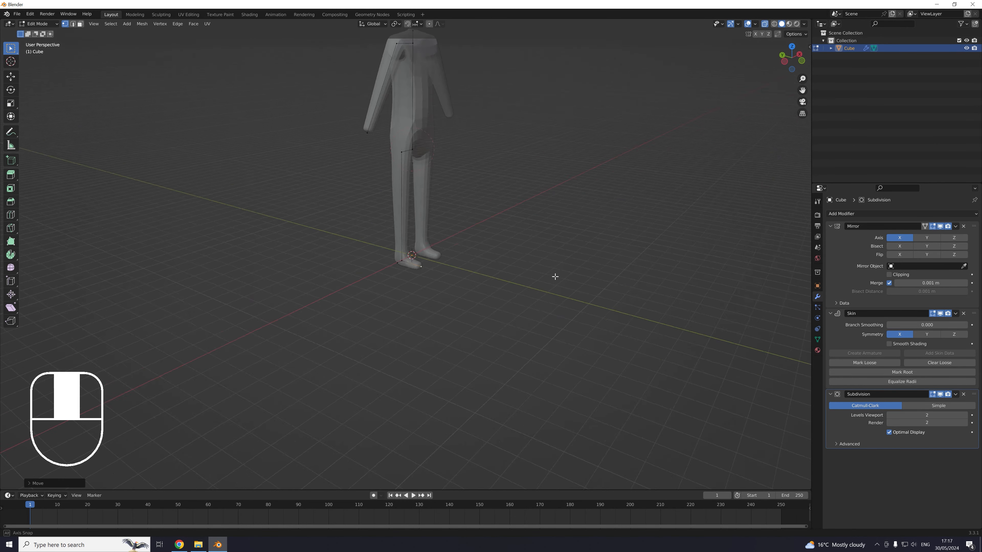
pyautogui.scroll(8, 471, 292)
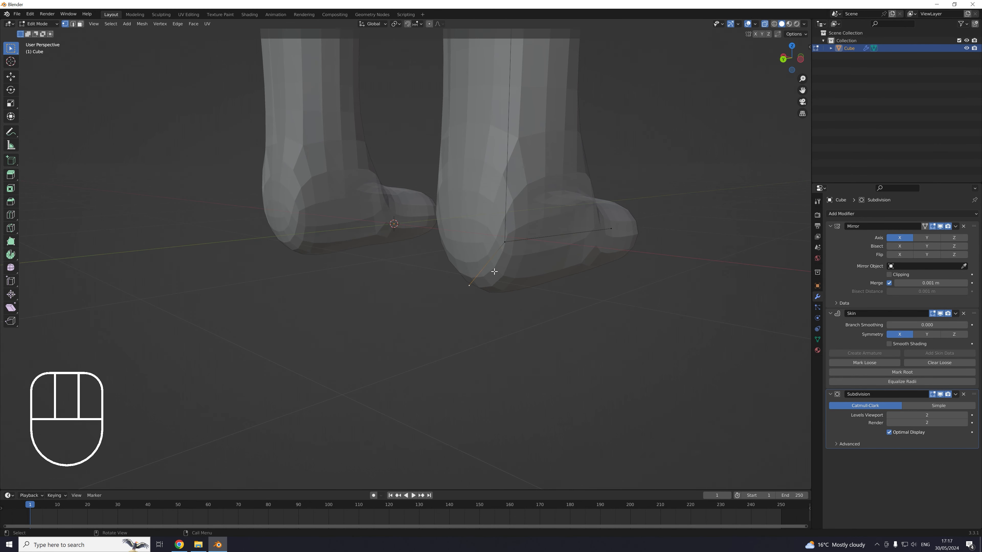
pyautogui.moveTo(494, 271); pyautogui.dragTo(556, 270, button='middle')
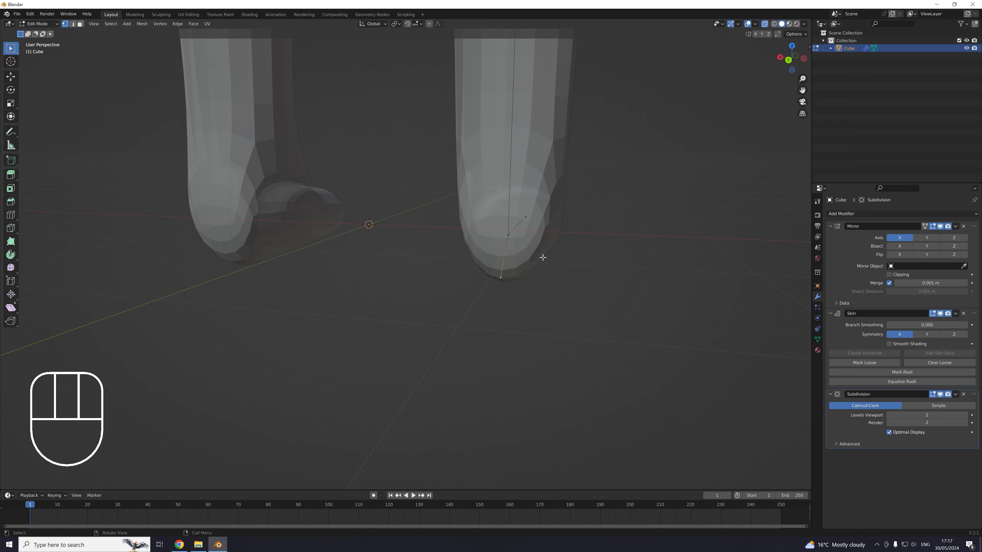
pyautogui.hotkey('ctrl', 'a')
pyautogui.press('x')
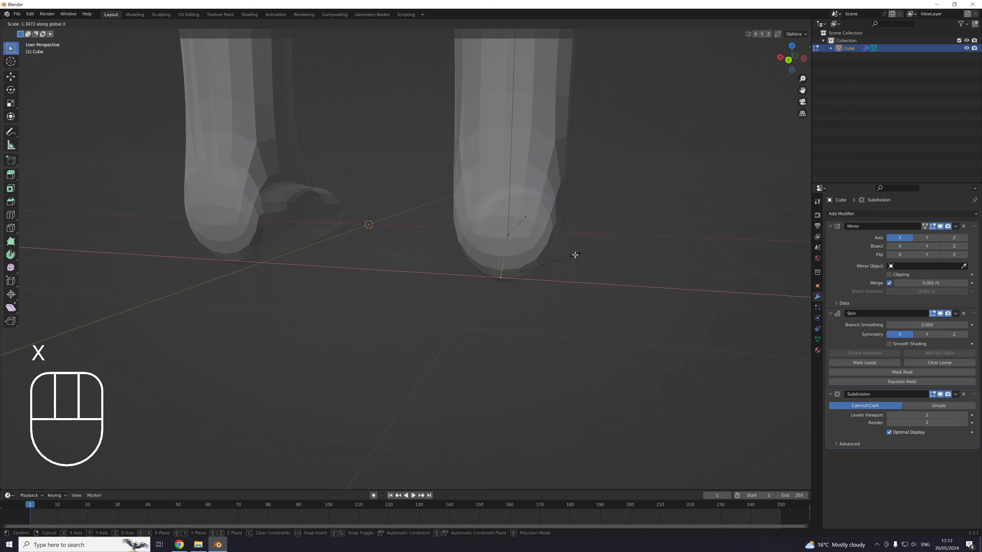
pyautogui.click(574, 255)
# - Examine the full humanoid from several angles and distances with X-ray off, and turn X-ray back on
pyautogui.moveTo(575, 255); pyautogui.dragTo(502, 250, button='middle')
pyautogui.scroll(-4, 528, 262)
pyautogui.scroll(-3, 517, 272)
pyautogui.scroll(3, 507, 284)
pyautogui.keyDown('shift'); pyautogui.moveTo(508, 284); pyautogui.dragTo(487, 226, button='middle'); pyautogui.keyUp('shift')
pyautogui.hotkey('alt', 'z')
pyautogui.scroll(1, 440, 254)
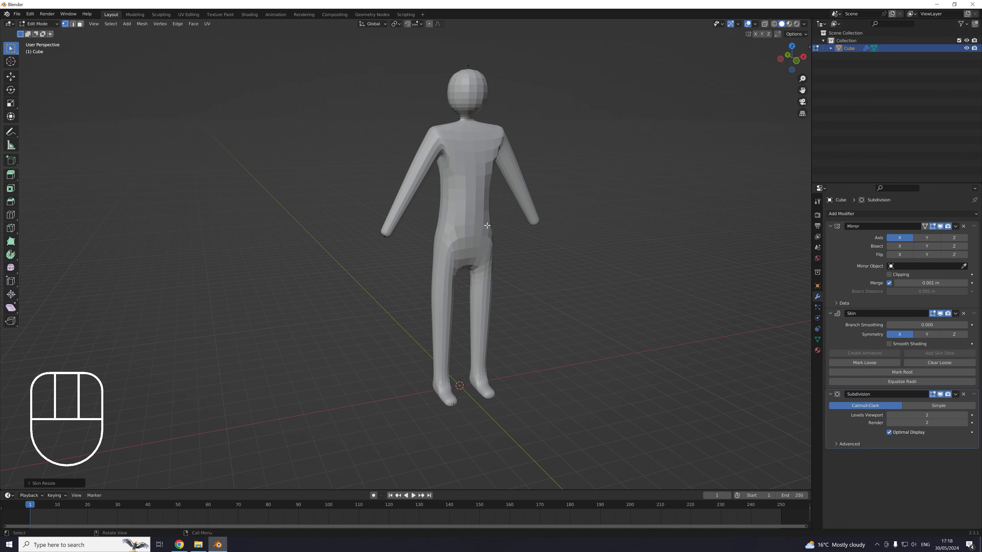
pyautogui.keyDown('shift'); pyautogui.moveTo(492, 222); pyautogui.dragTo(463, 247, button='middle'); pyautogui.keyUp('shift')
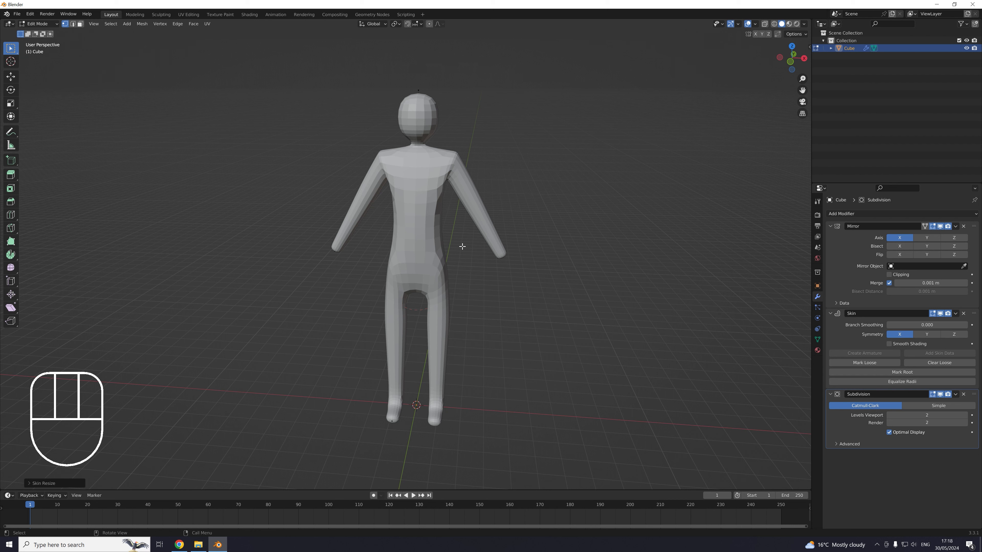
pyautogui.scroll(5, 463, 246)
pyautogui.scroll(-5, 463, 247)
pyautogui.moveTo(463, 246); pyautogui.dragTo(441, 249, button='middle')
pyautogui.scroll(3, 500, 251)
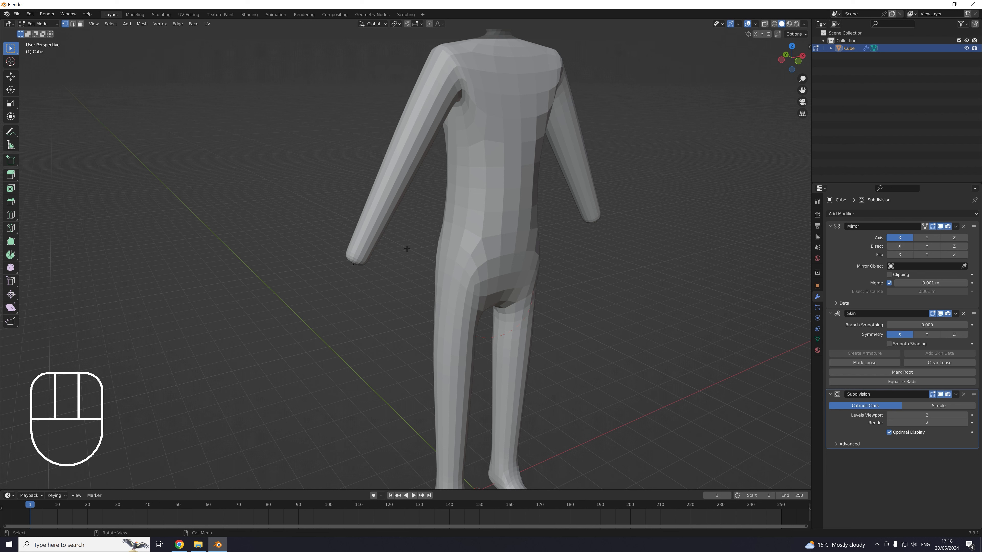
pyautogui.scroll(-5, 407, 249)
pyautogui.moveTo(406, 249); pyautogui.dragTo(473, 259, button='middle')
pyautogui.hotkey('alt', 'z')
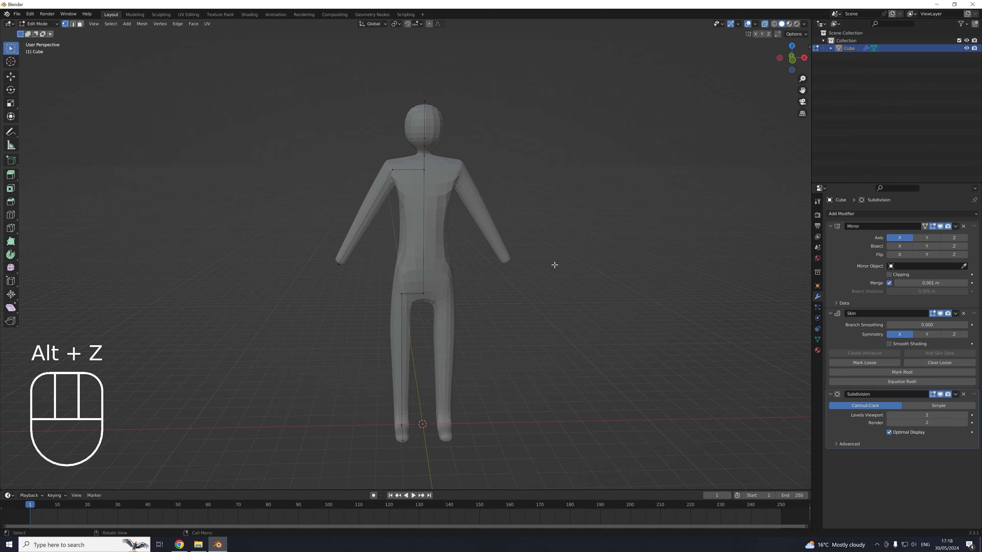